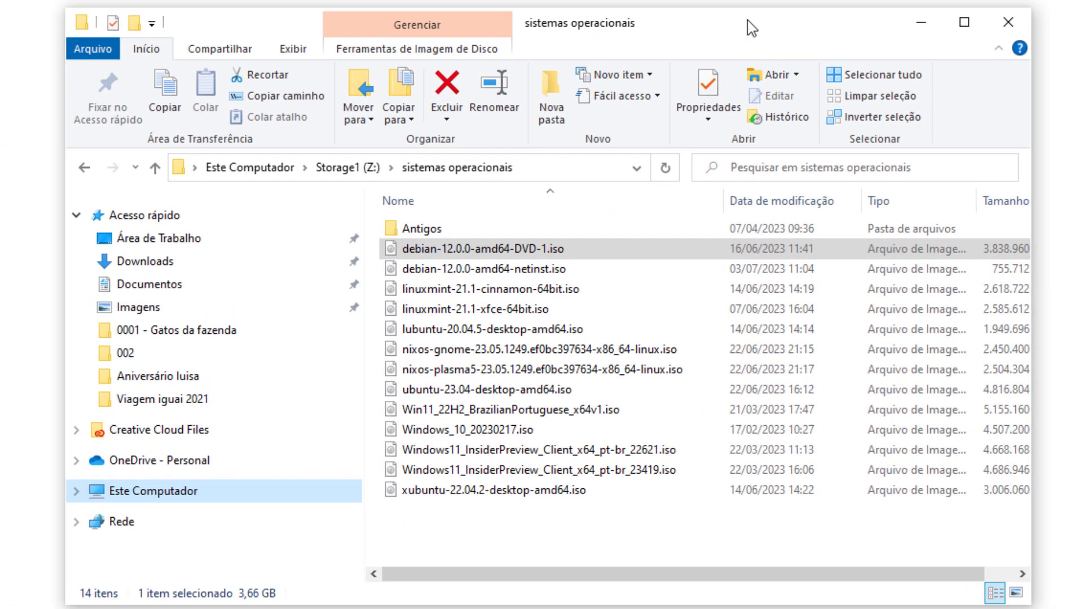
# Step: Select debian-12.0.0-amd64-DVD-1.iso in the sistemas operacionais folder on Storage1 (Z:)
pyautogui.click(545, 254)
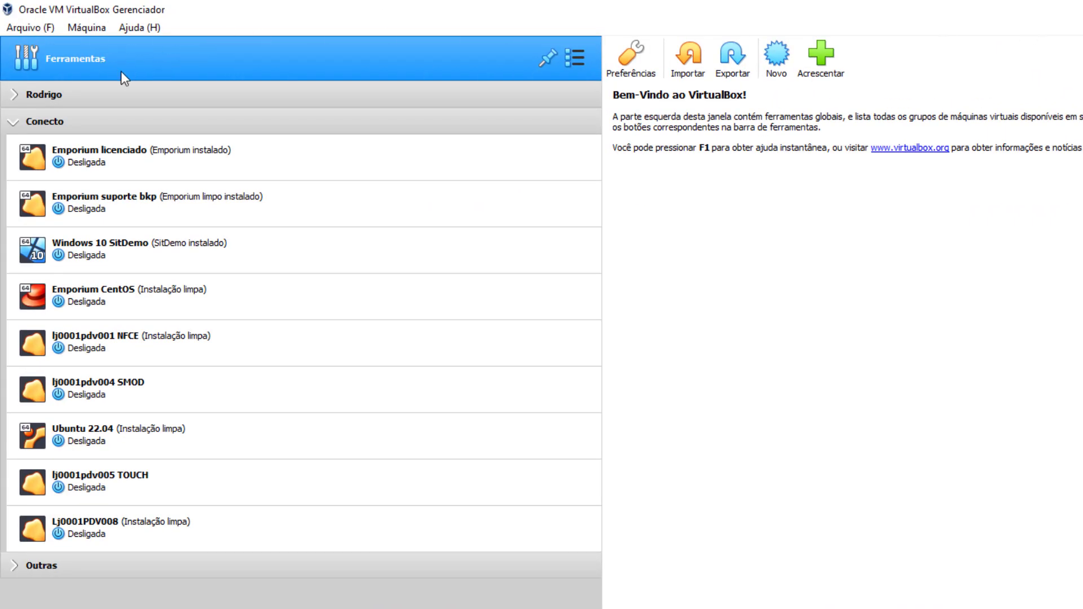
# Step: Create a new machine named 'Debian 12', detected as Linux, Debian (64-bit), and continue
pyautogui.click(777, 60)
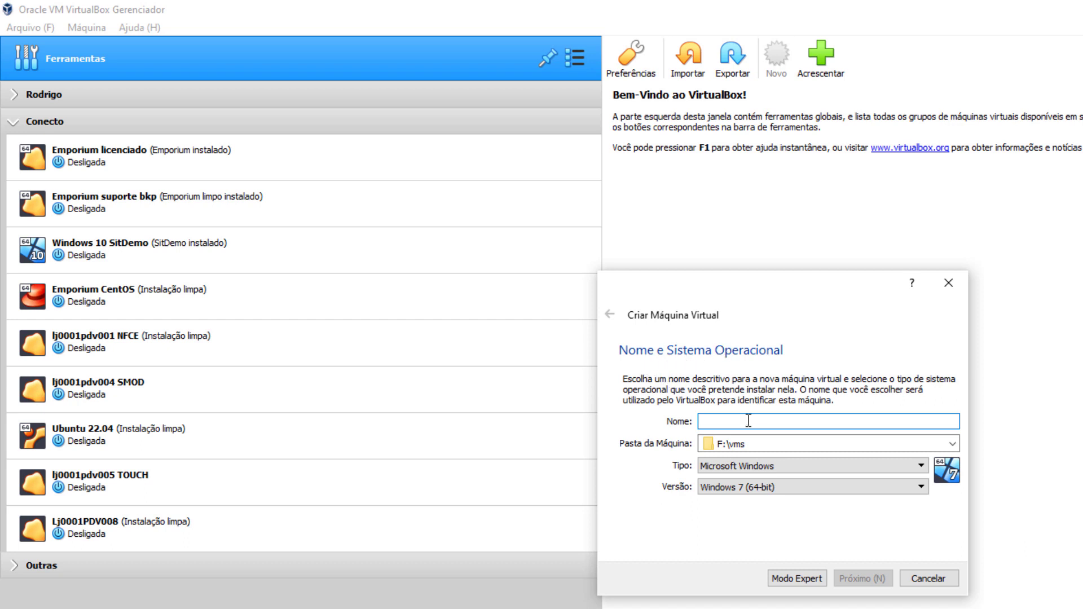
pyautogui.write('Debian 12')
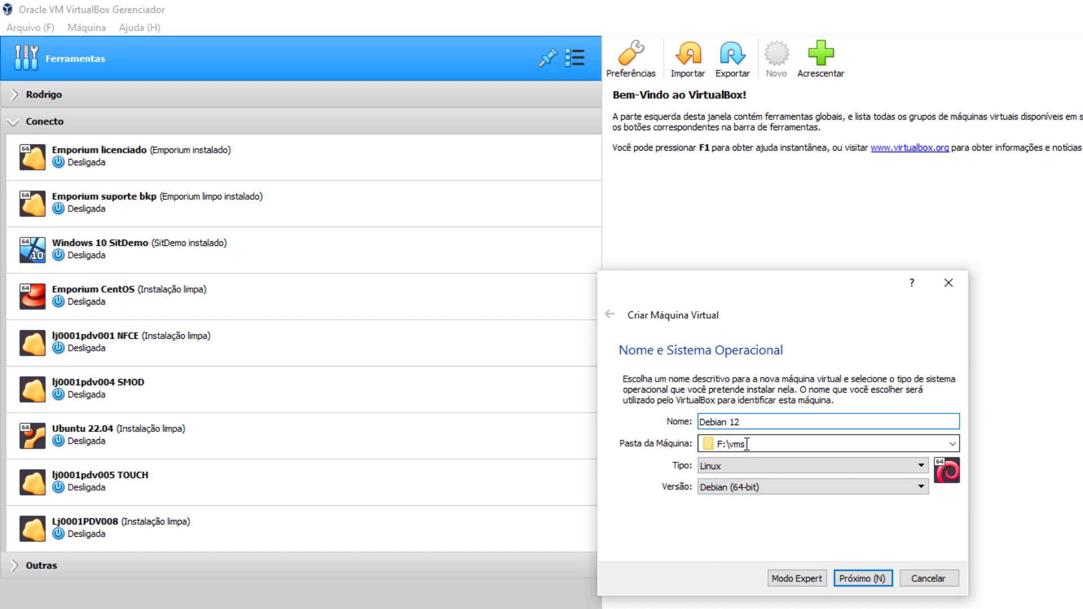
pyautogui.click(861, 580)
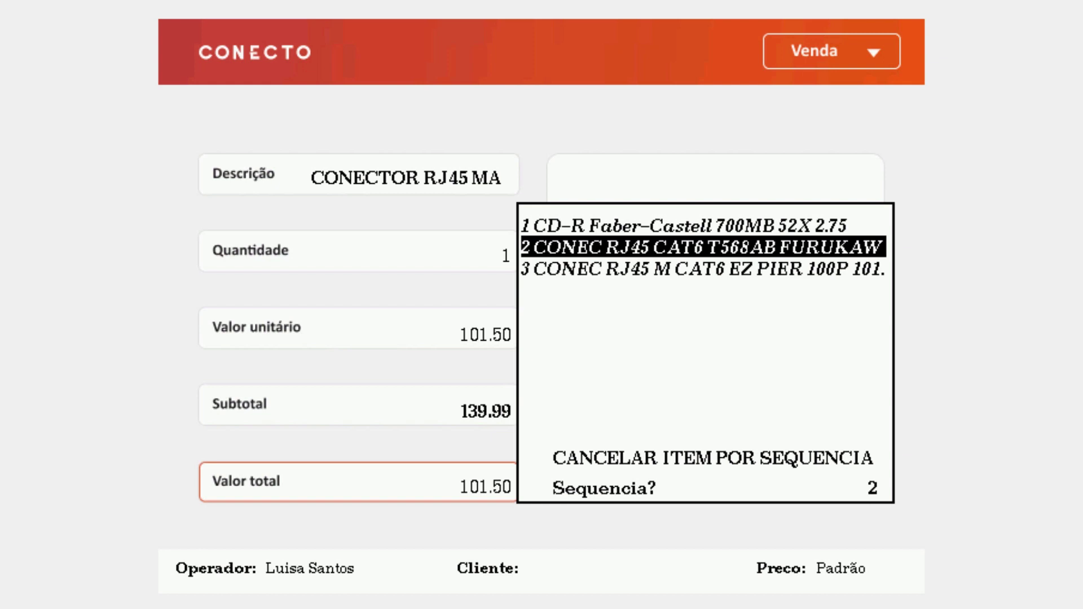
# Step: Cancel item 2, the CAT6 RJ45 connector, confirming with the fiscal code; subtotal becomes 104.25
pyautogui.press('Return')
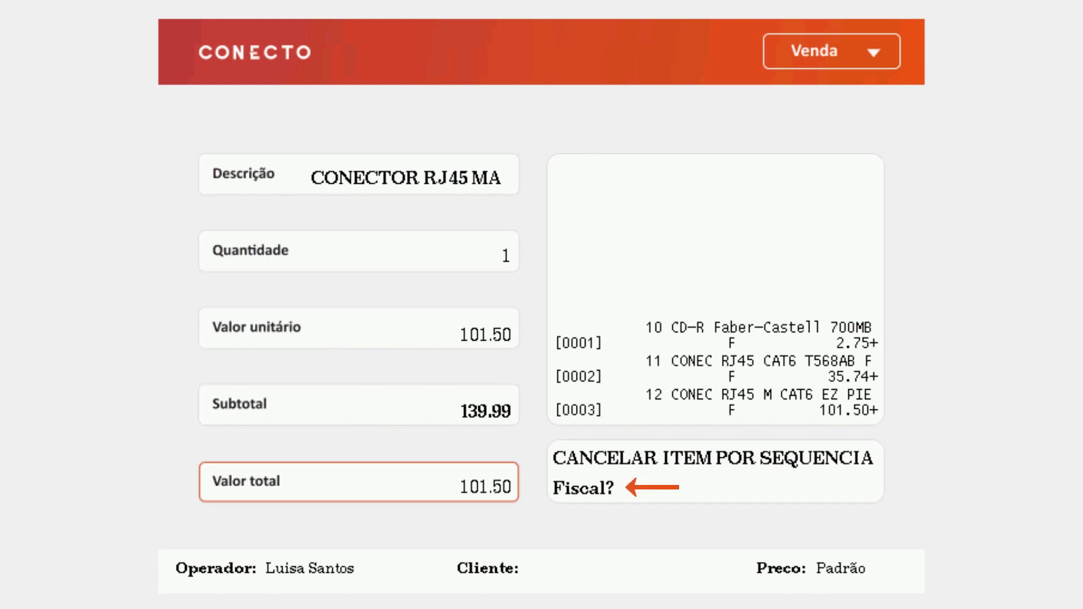
pyautogui.write('111')
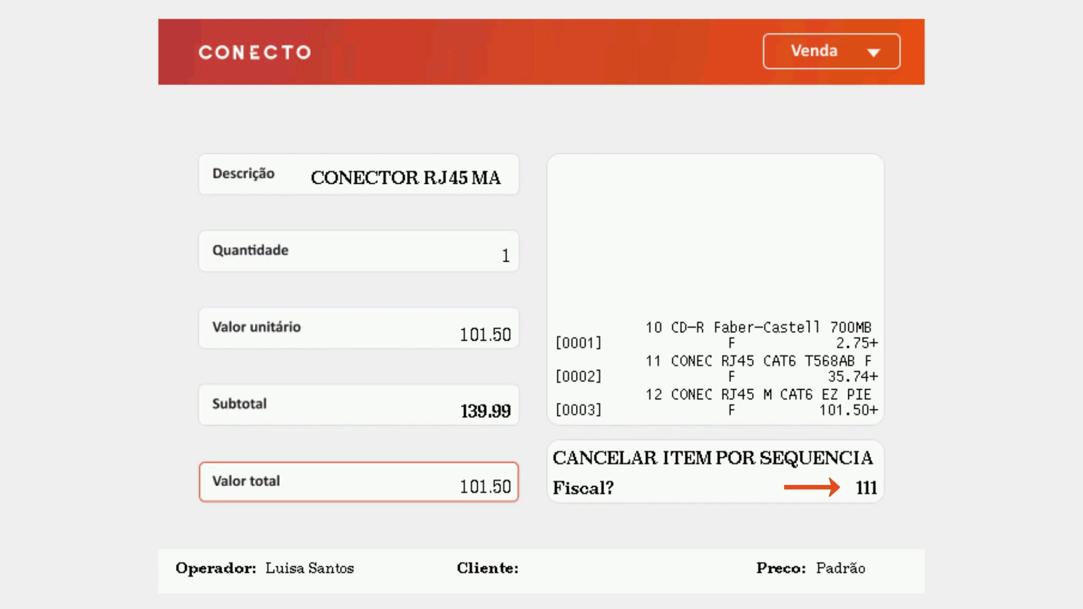
pyautogui.write('1')
pyautogui.press('Return')
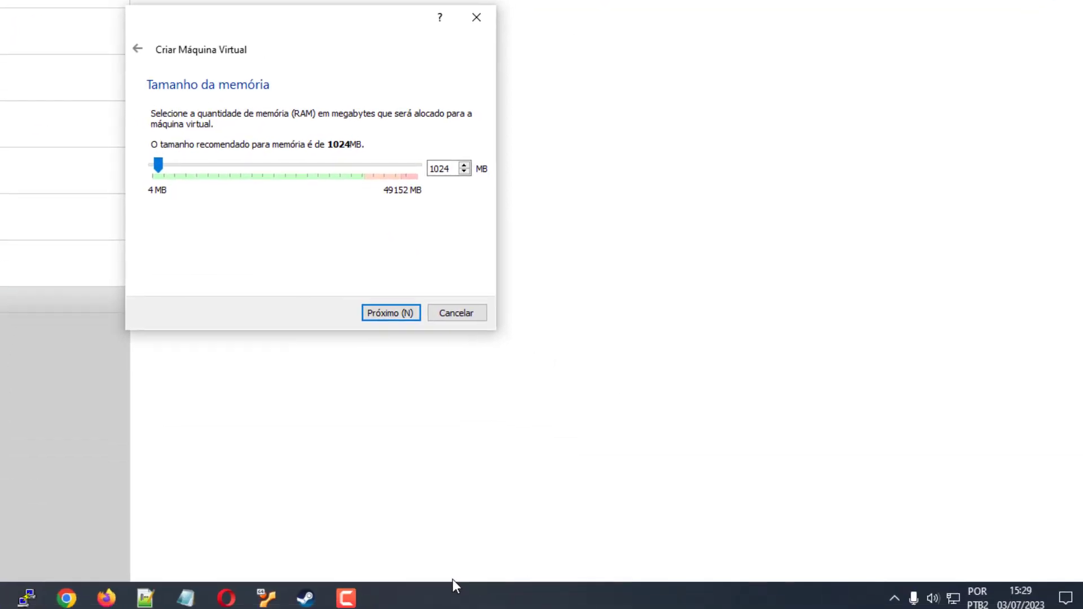
# Step: Check the host's 48 GB memory in Task Manager Performance, then set VM memory to 3072 MB
pyautogui.rightClick(449, 604)
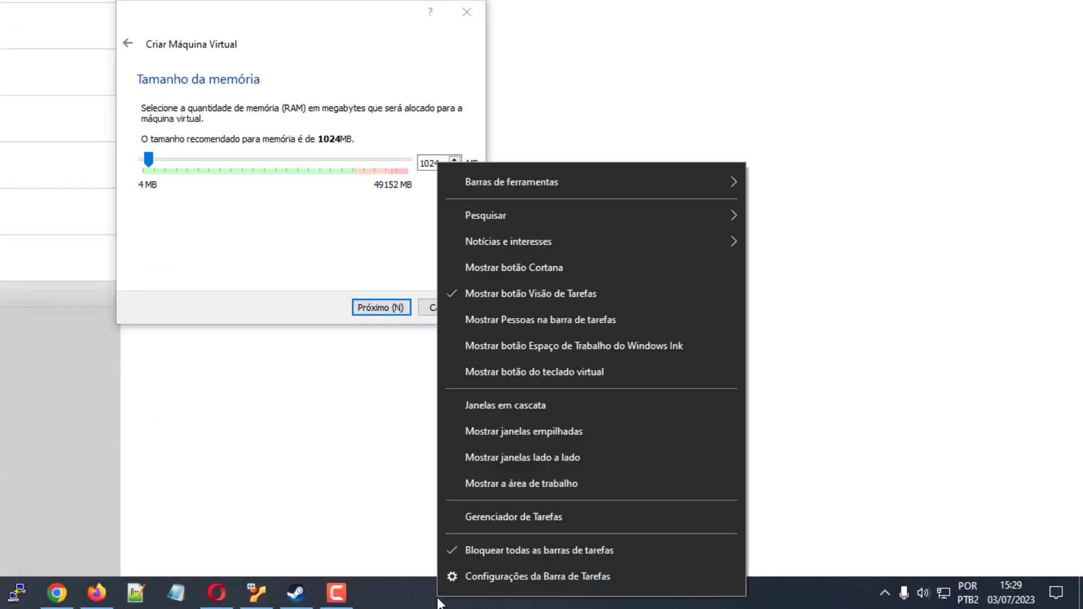
pyautogui.click(533, 514)
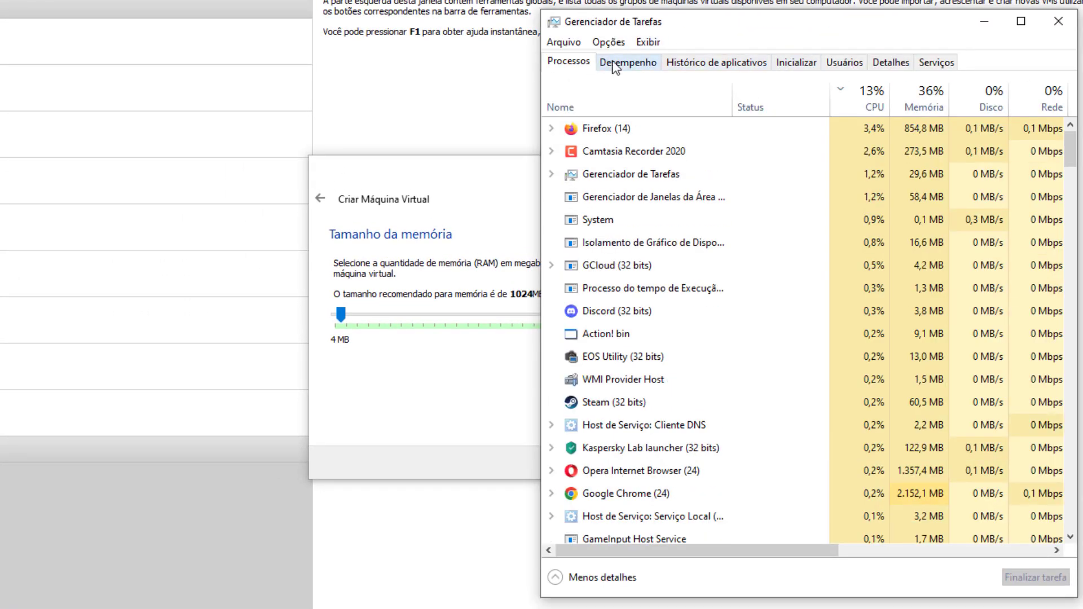
pyautogui.click(617, 60)
pyautogui.click(635, 151)
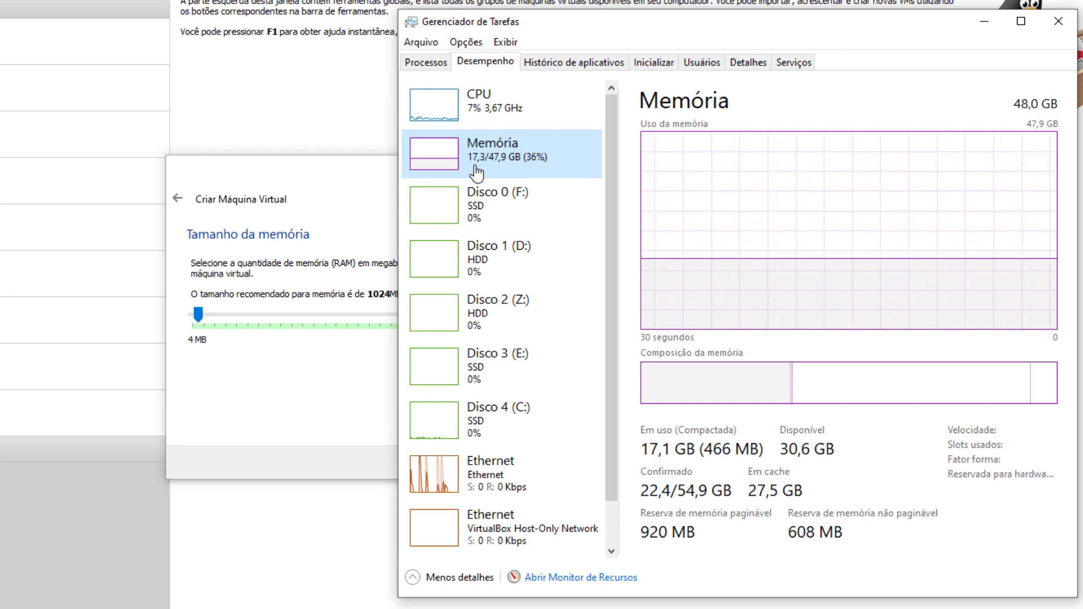
pyautogui.click(237, 315)
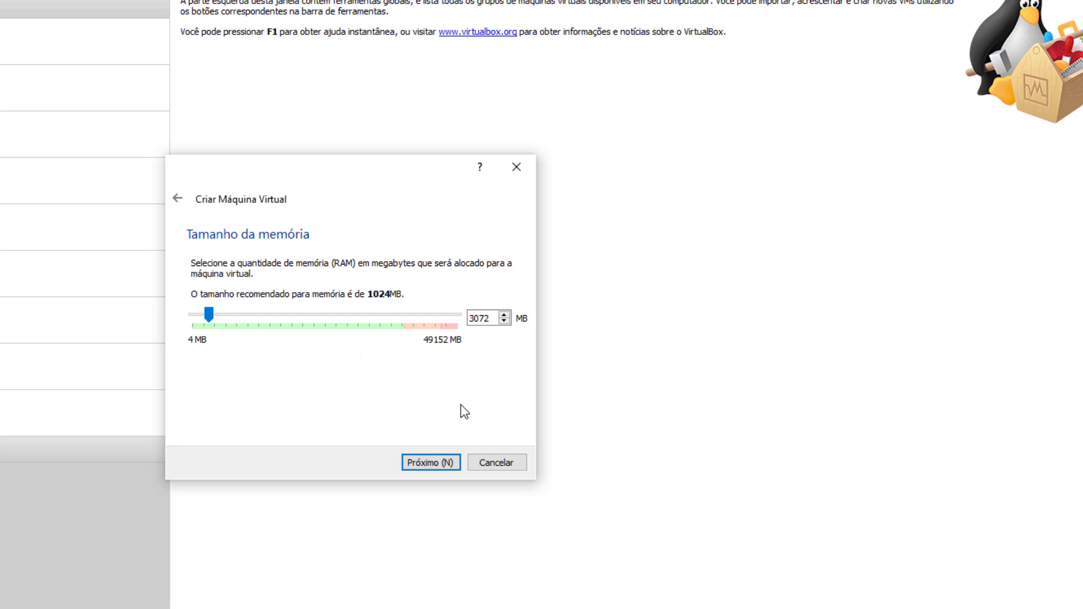
# Step: Accept 3072 MB of memory and choose to create a new virtual hard disk now
pyautogui.click(437, 462)
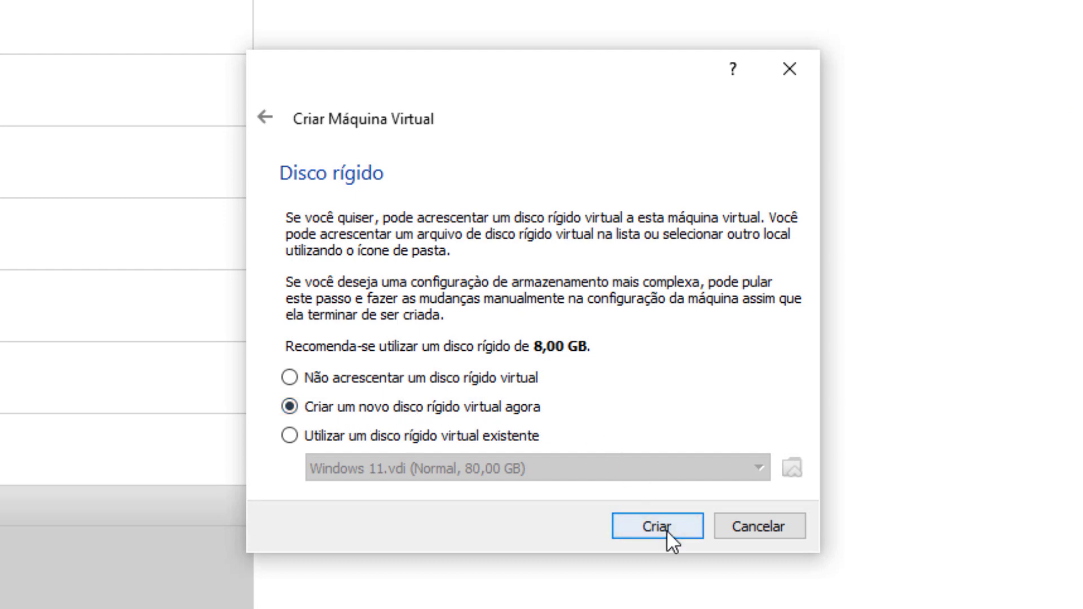
pyautogui.click(649, 526)
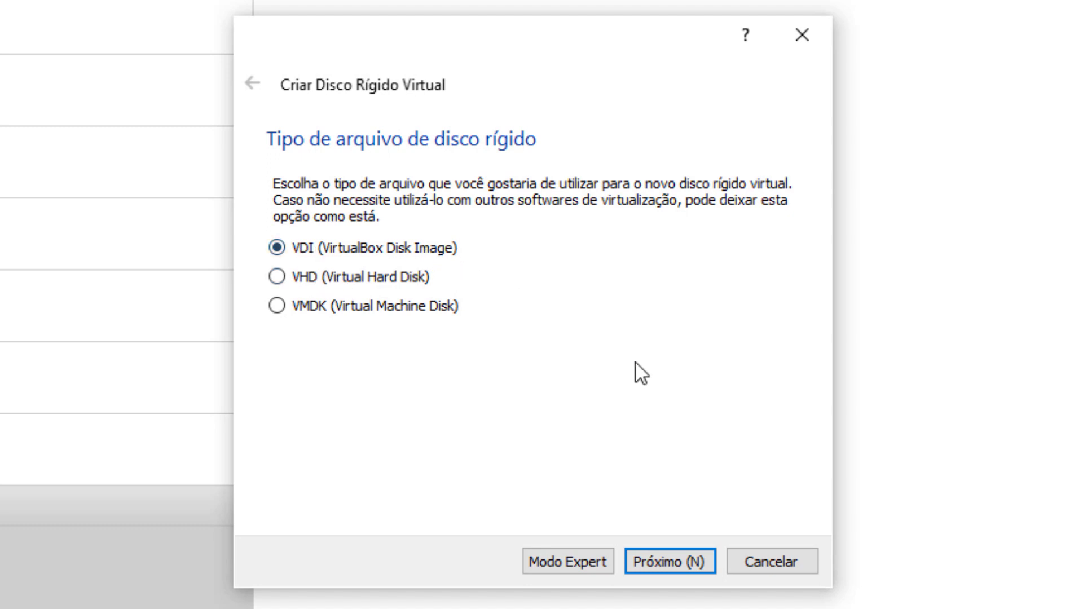
# Step: Keep the VDI format and choose dynamically allocated storage
pyautogui.click(667, 560)
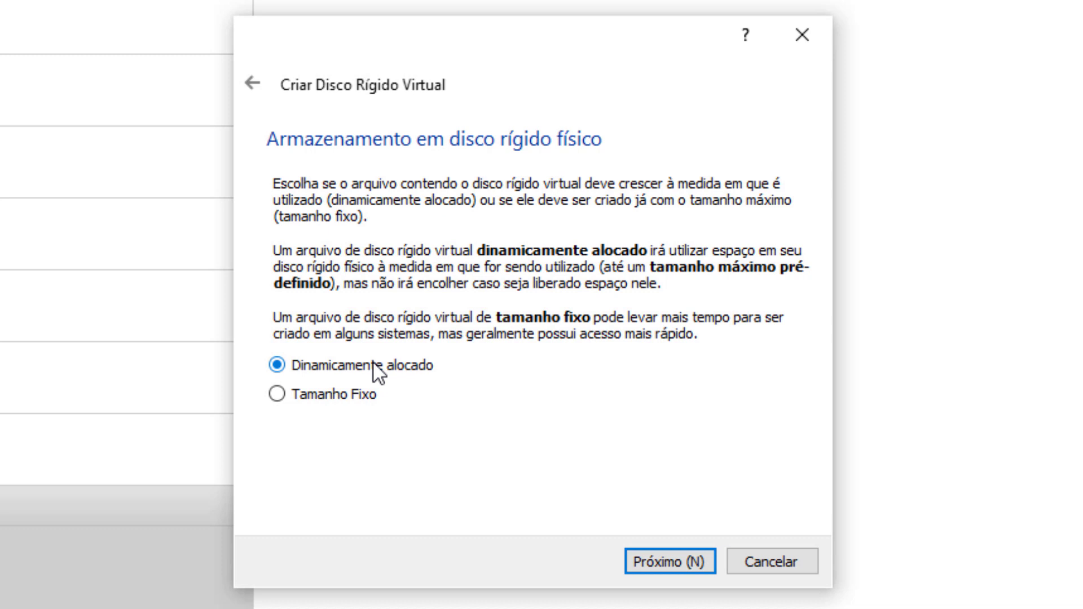
pyautogui.click(342, 401)
pyautogui.click(327, 368)
pyautogui.click(668, 555)
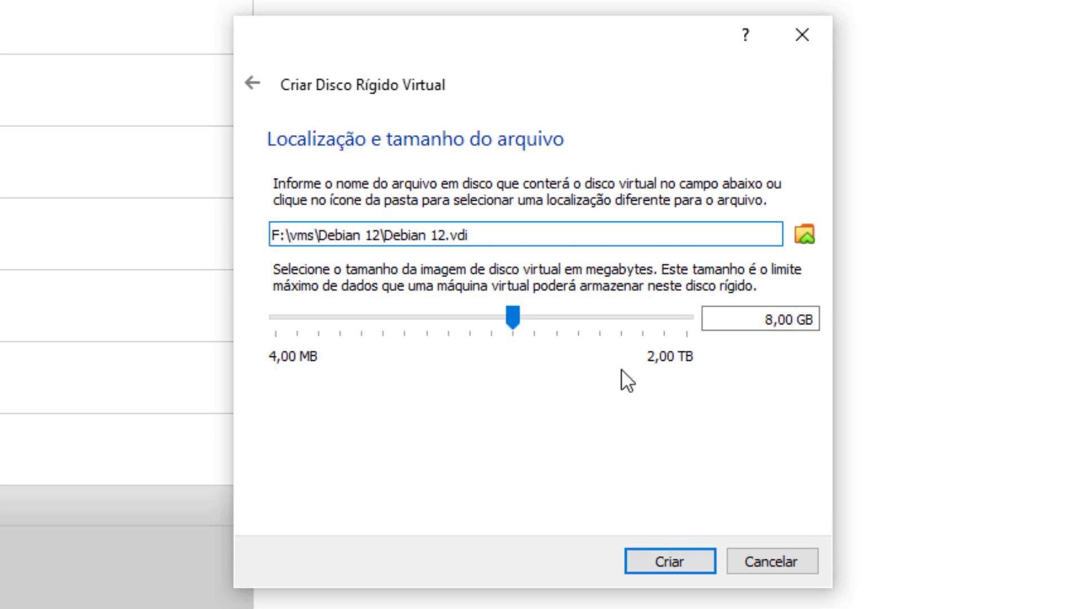
# Step: Set the disk size to 80,00 GB and create Debian 12.vdi
pyautogui.click(774, 319)
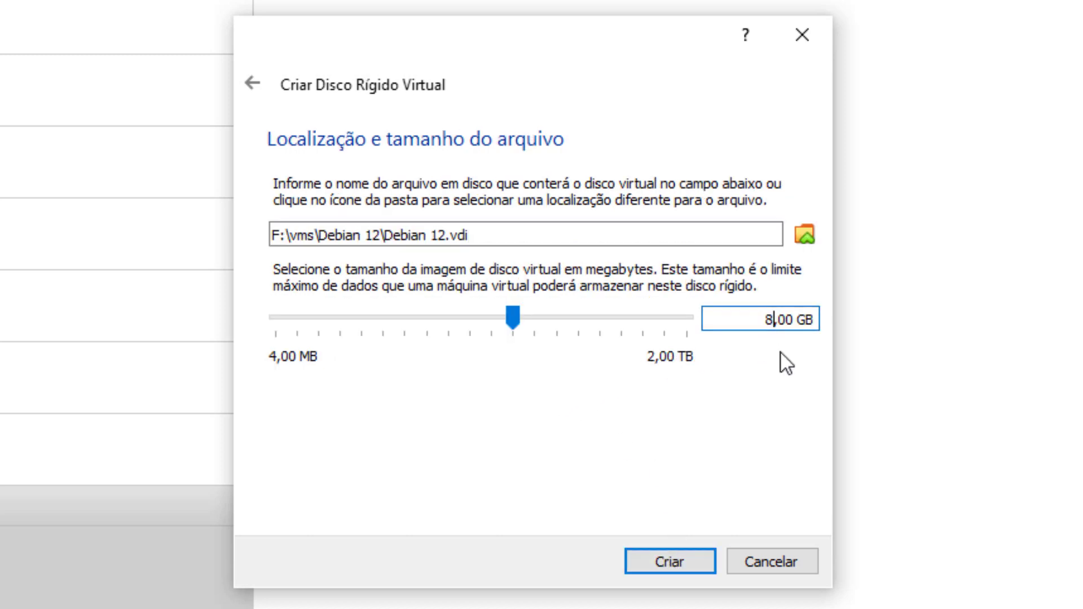
pyautogui.write('0')
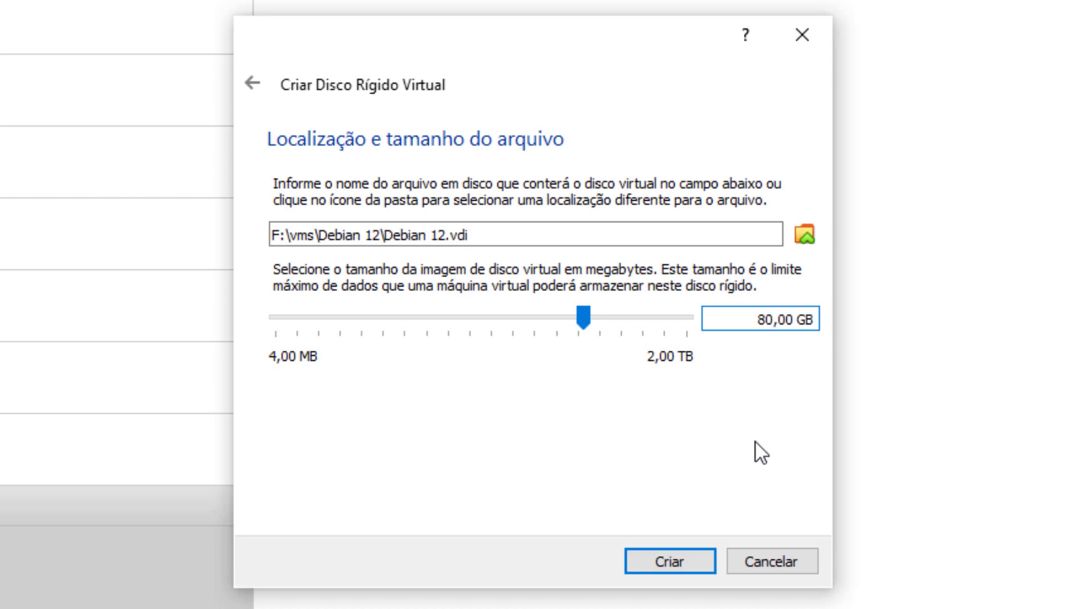
pyautogui.click(671, 566)
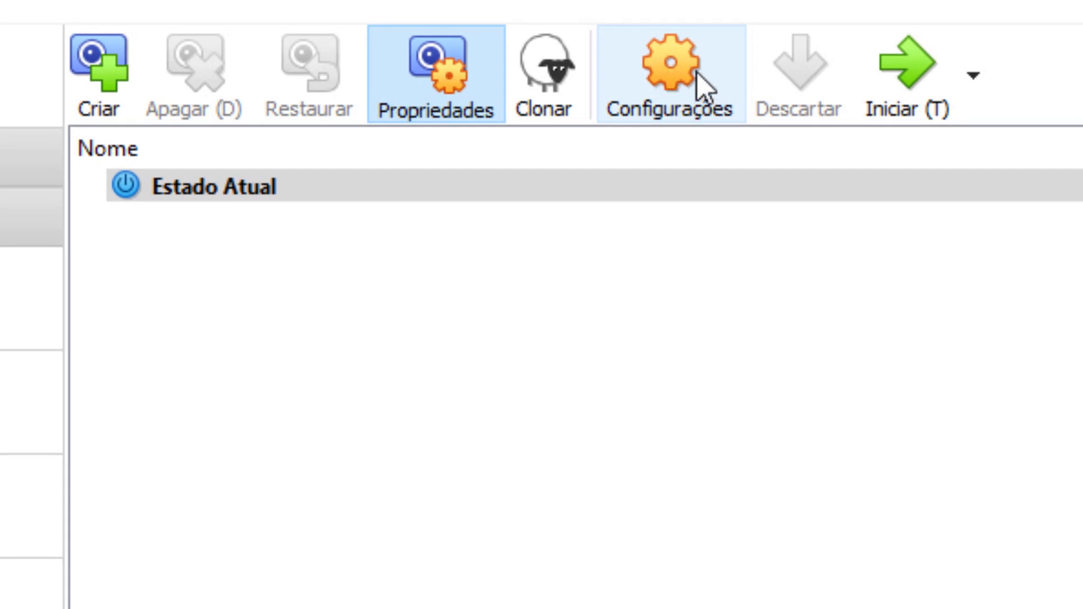
# Step: In Debian 12's settings, set System > Processor to 3 processors
pyautogui.click(672, 81)
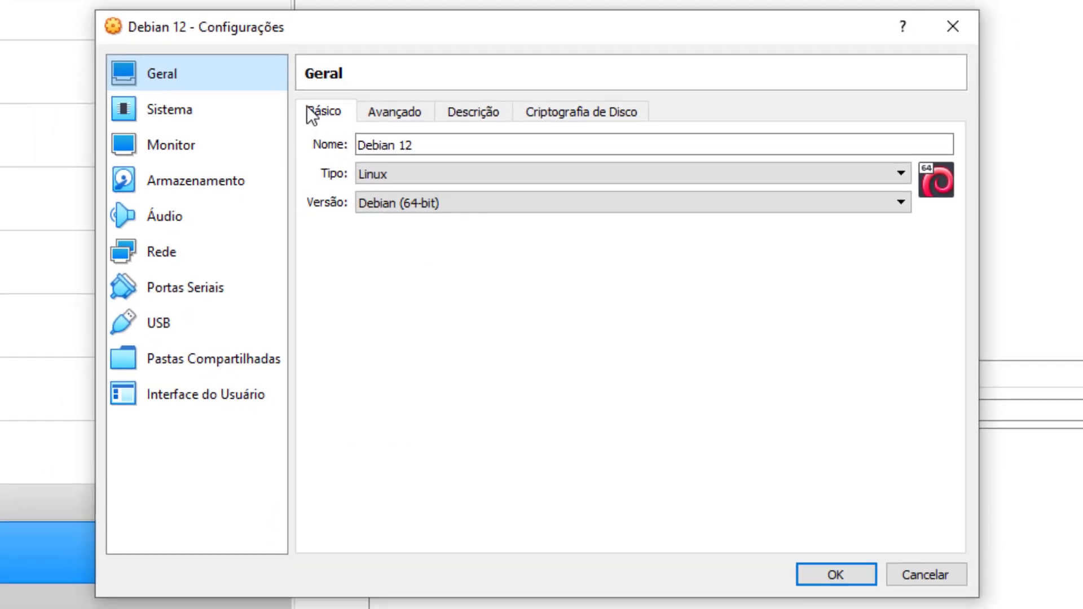
pyautogui.click(392, 112)
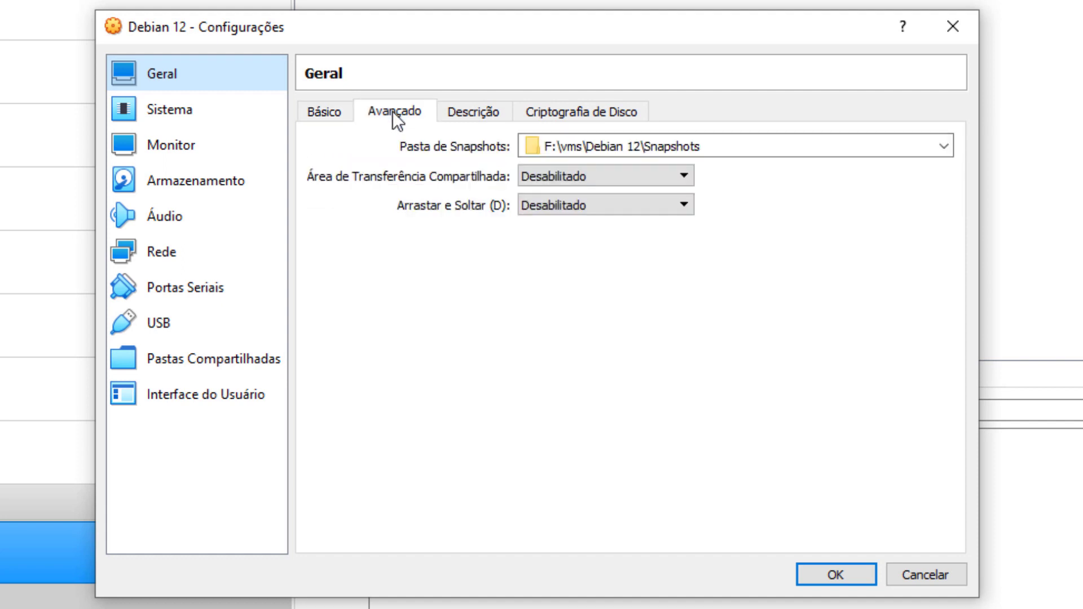
pyautogui.click(485, 113)
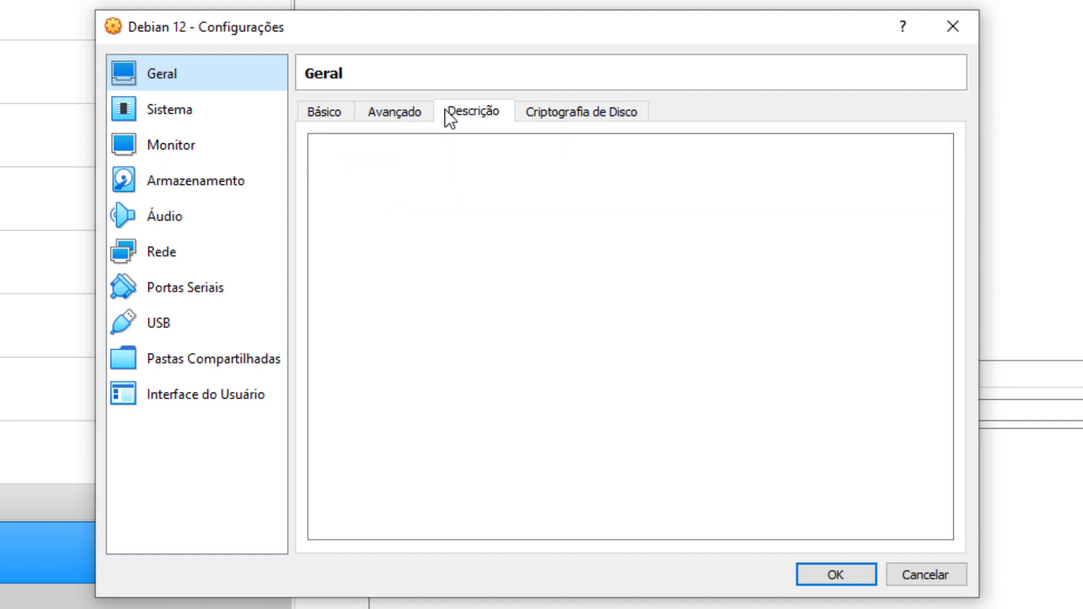
pyautogui.click(191, 112)
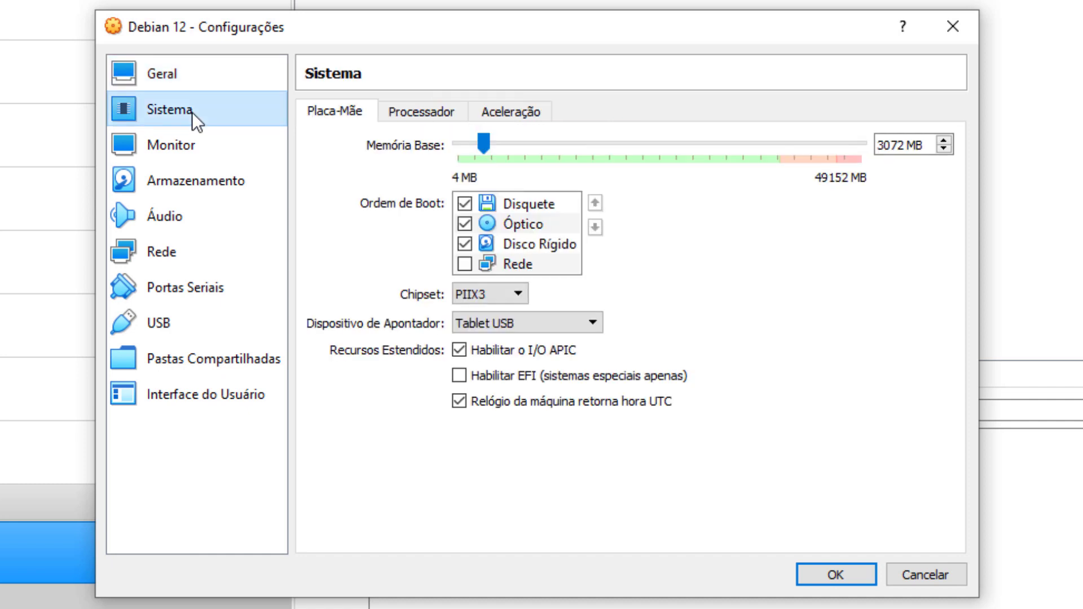
pyautogui.click(420, 115)
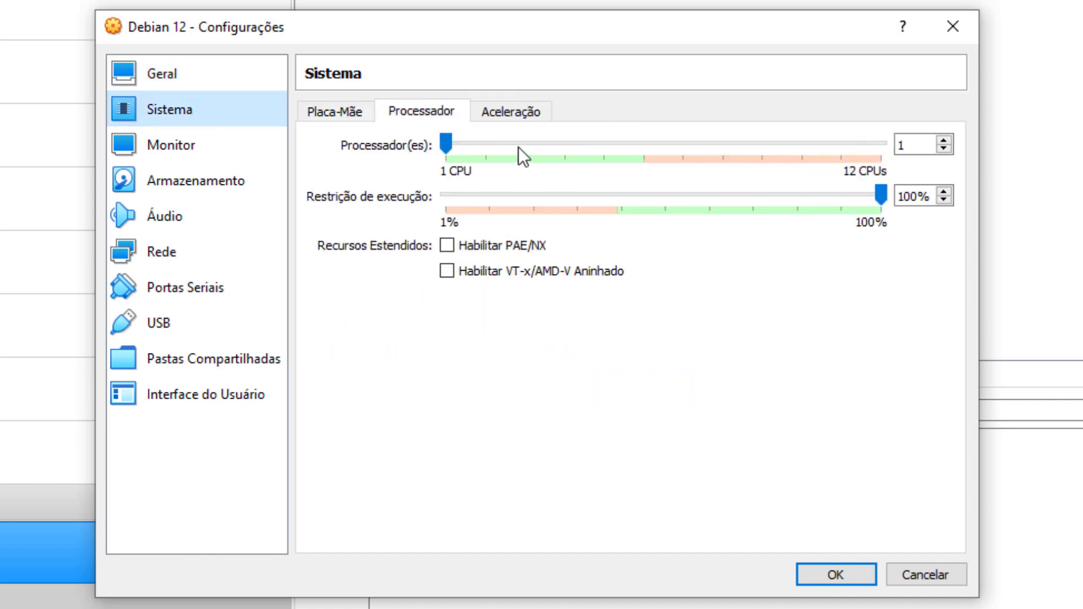
pyautogui.moveTo(518, 146); pyautogui.dragTo(522, 141)
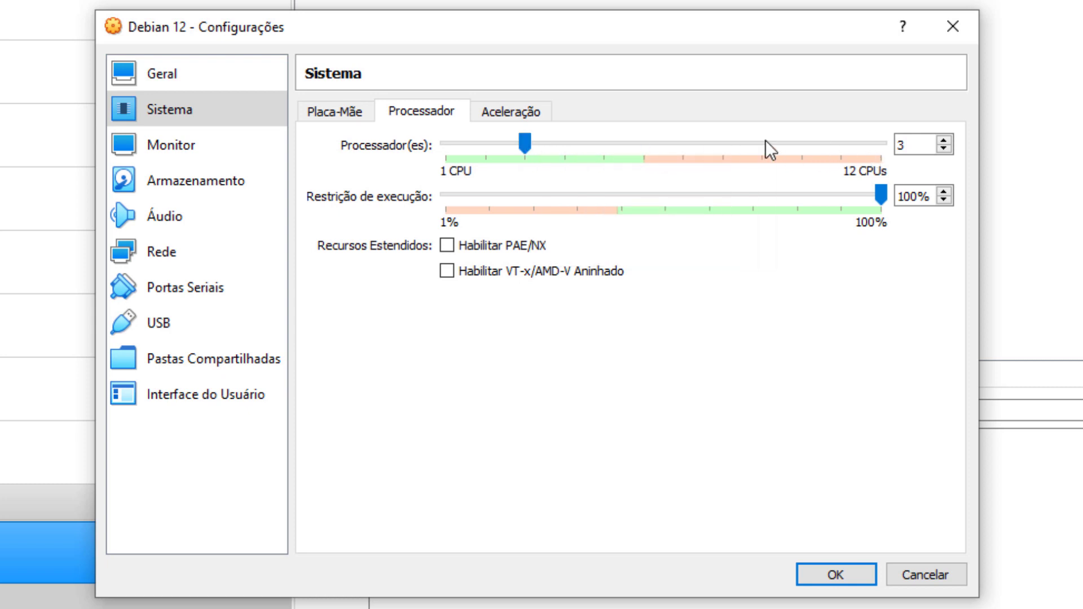
pyautogui.moveTo(641, 147)
pyautogui.mouseDown()
pyautogui.moveTo(652, 145)
pyautogui.moveTo(640, 148)
pyautogui.mouseUp()
pyautogui.moveTo(542, 140); pyautogui.dragTo(529, 141)
# Step: Mount debian-12.0.0-amd64-DVD-1.iso in the empty IDE optical drive, then go to Network
pyautogui.click(198, 192)
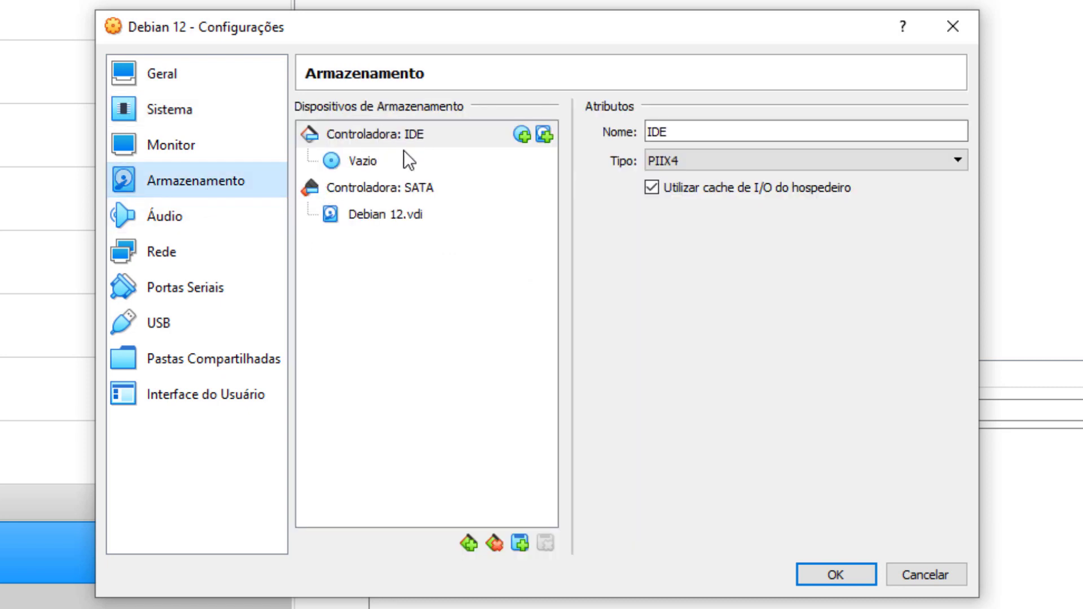
pyautogui.click(368, 162)
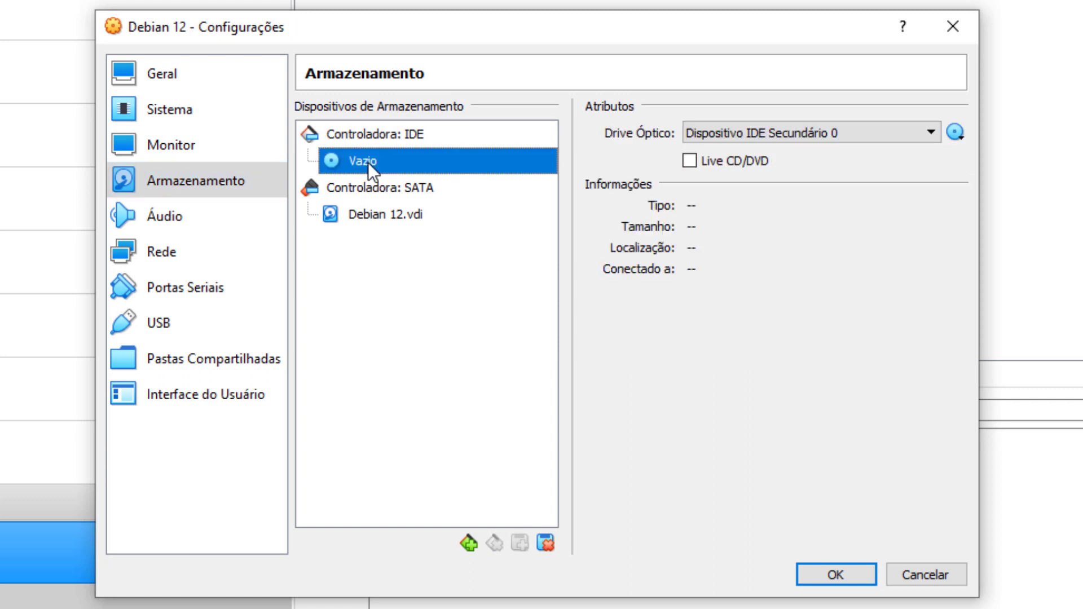
pyautogui.click(958, 132)
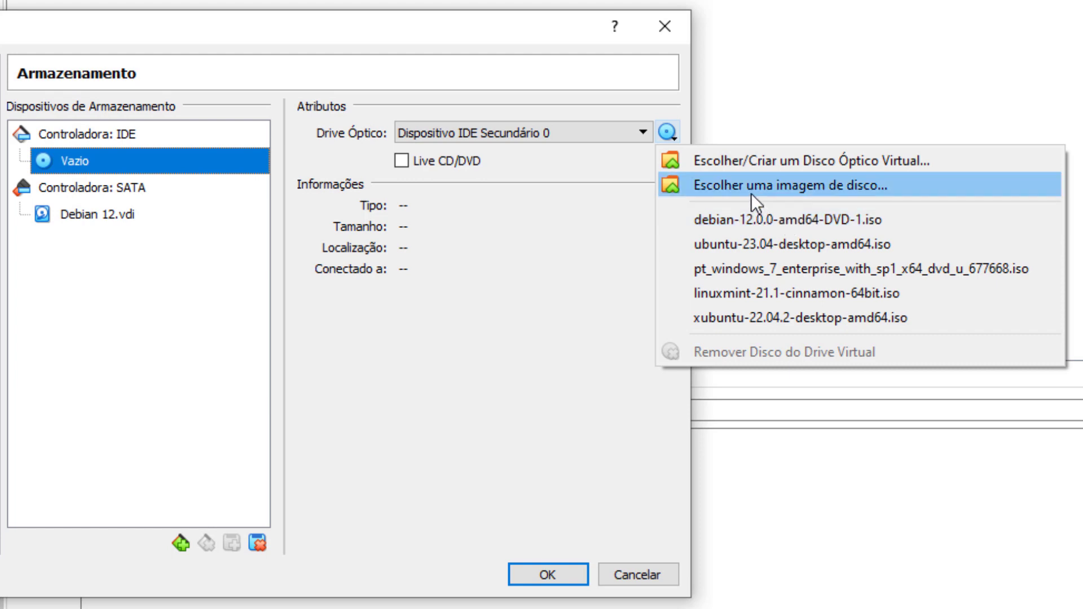
pyautogui.click(781, 191)
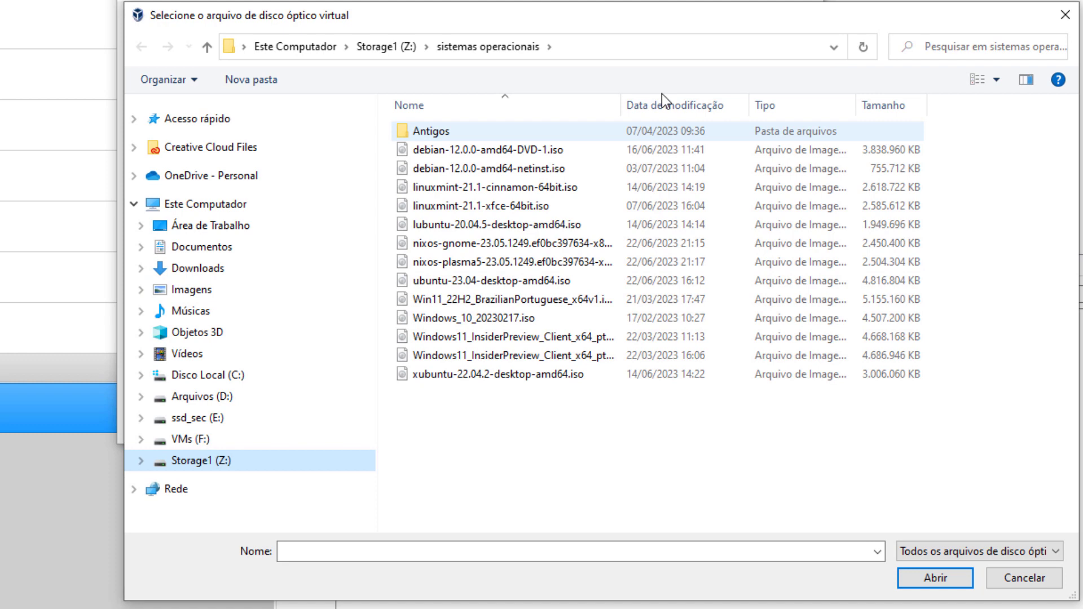
pyautogui.click(564, 47)
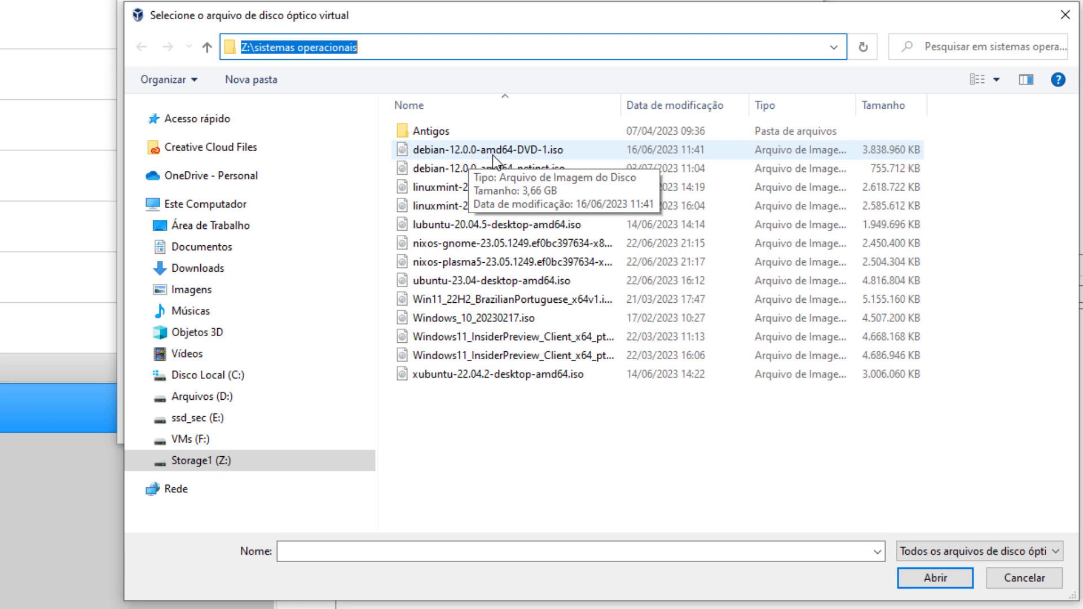
pyautogui.click(531, 156)
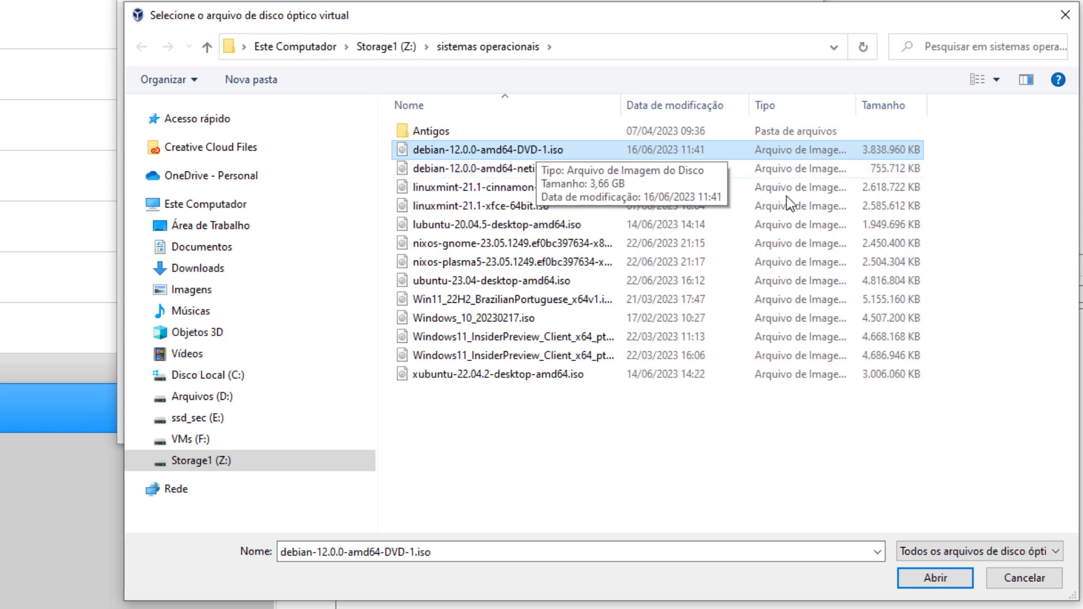
pyautogui.click(937, 582)
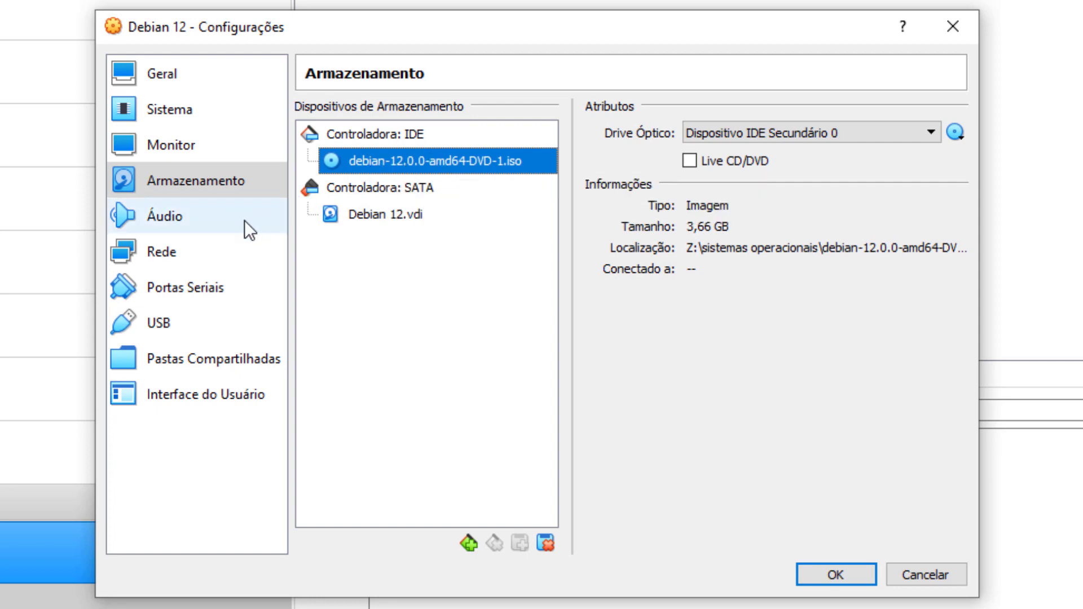
pyautogui.click(148, 253)
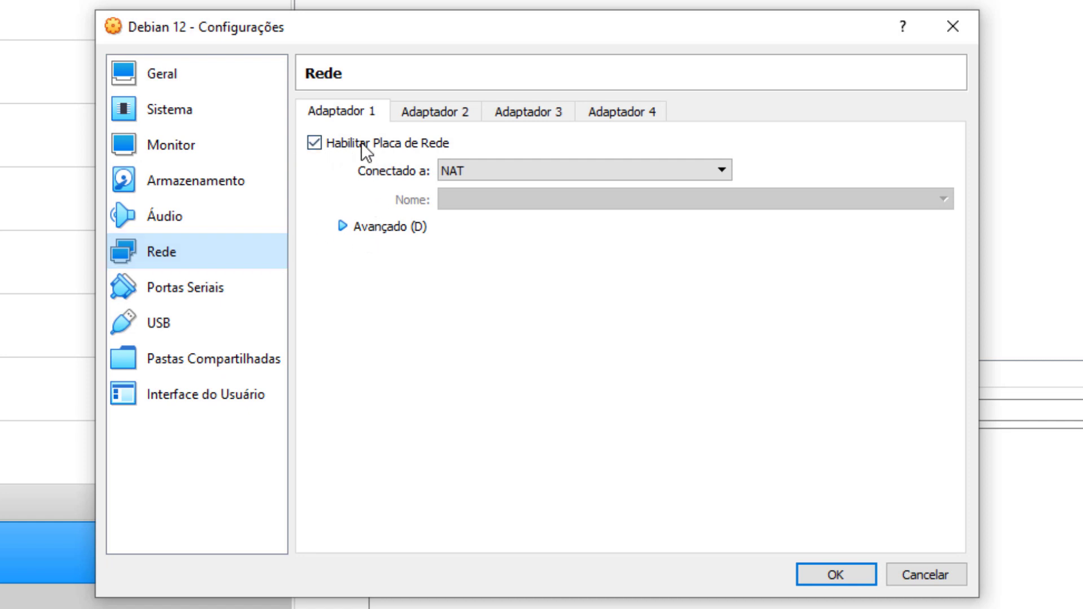
# Step: Attach Adapter 1 in bridged mode to the Realtek PCIe GbE controller
pyautogui.click(641, 170)
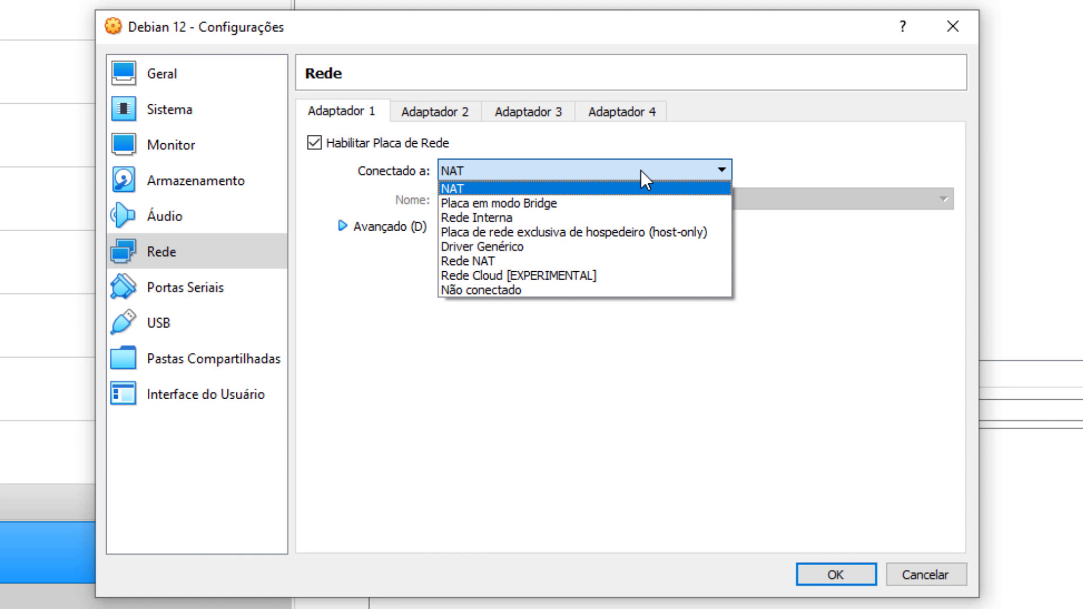
pyautogui.click(614, 202)
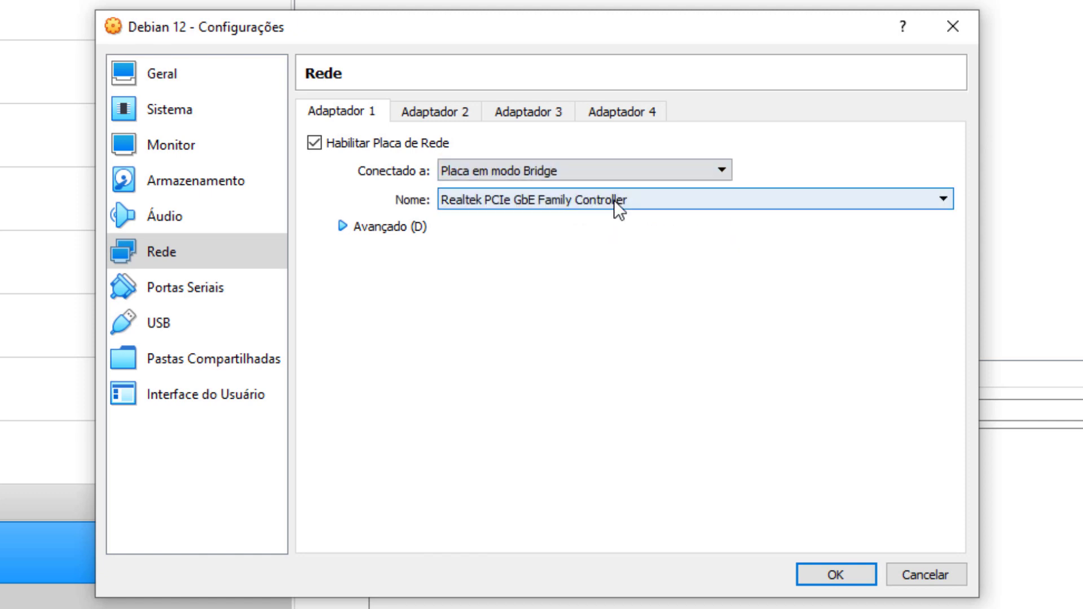
pyautogui.click(593, 171)
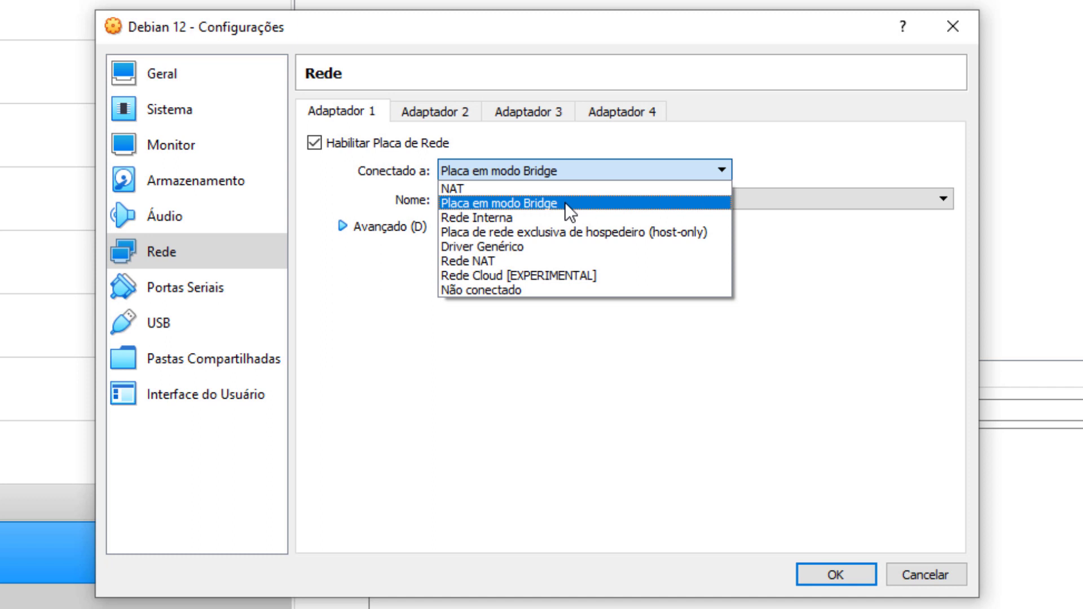
pyautogui.click(554, 186)
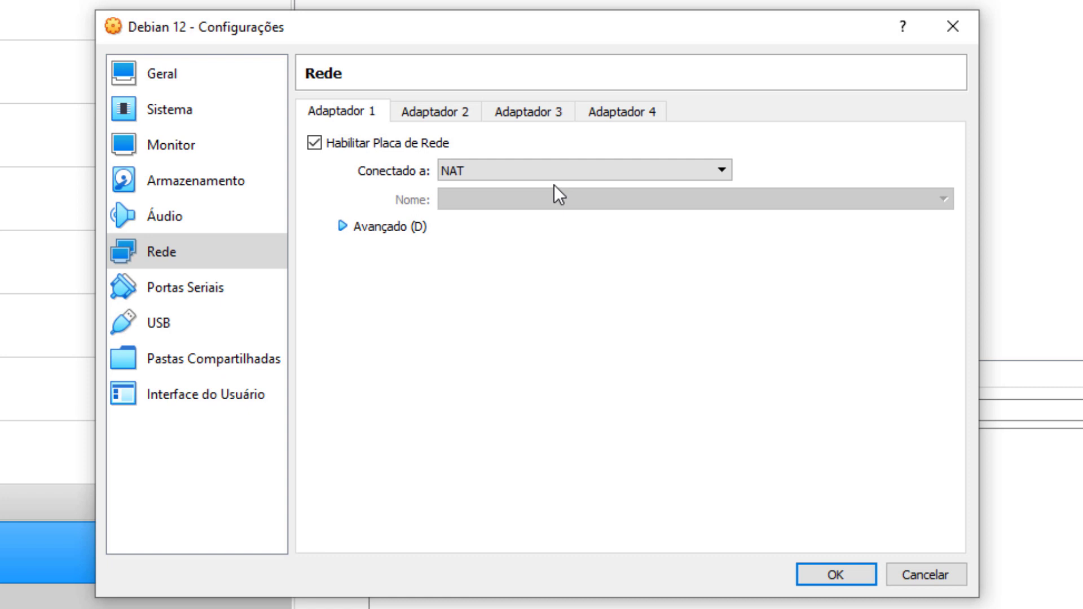
pyautogui.click(557, 170)
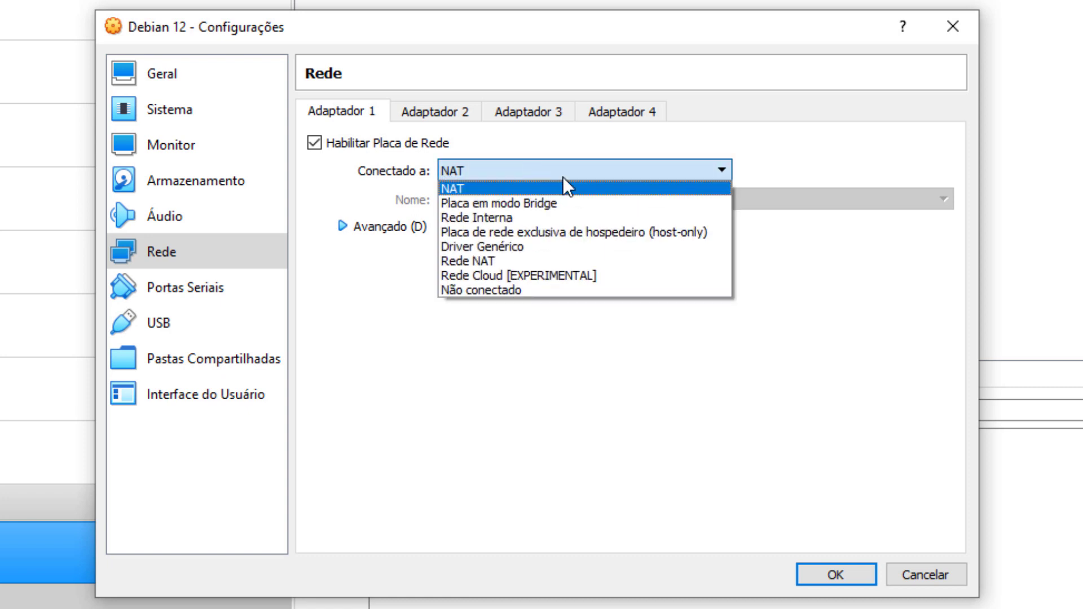
pyautogui.click(529, 204)
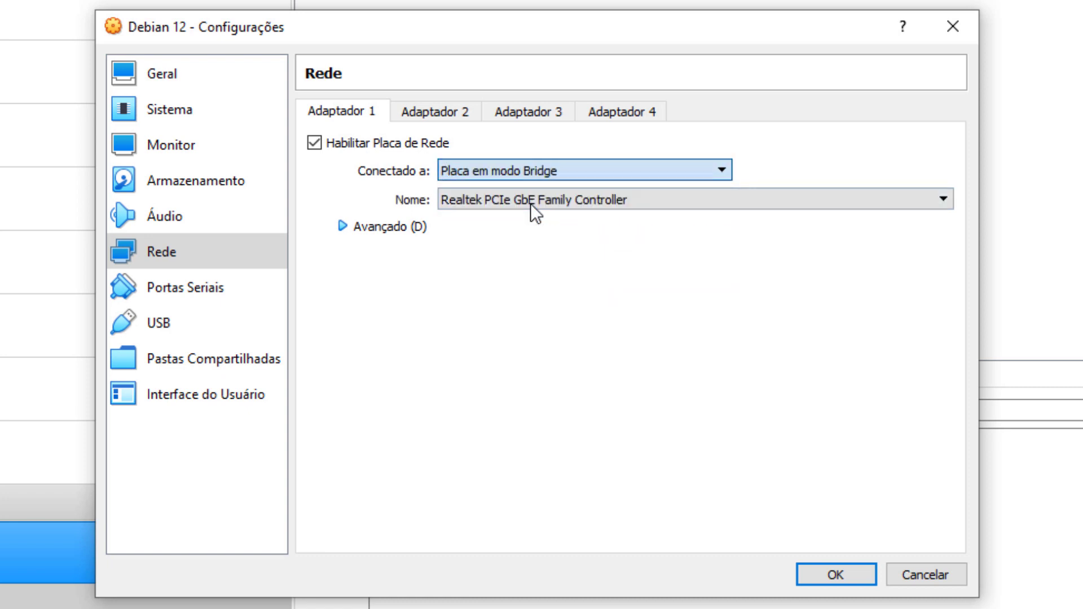
# Step: Review the other adapter tabs and save the VM settings with OK
pyautogui.click(448, 111)
pyautogui.click(531, 112)
pyautogui.click(580, 111)
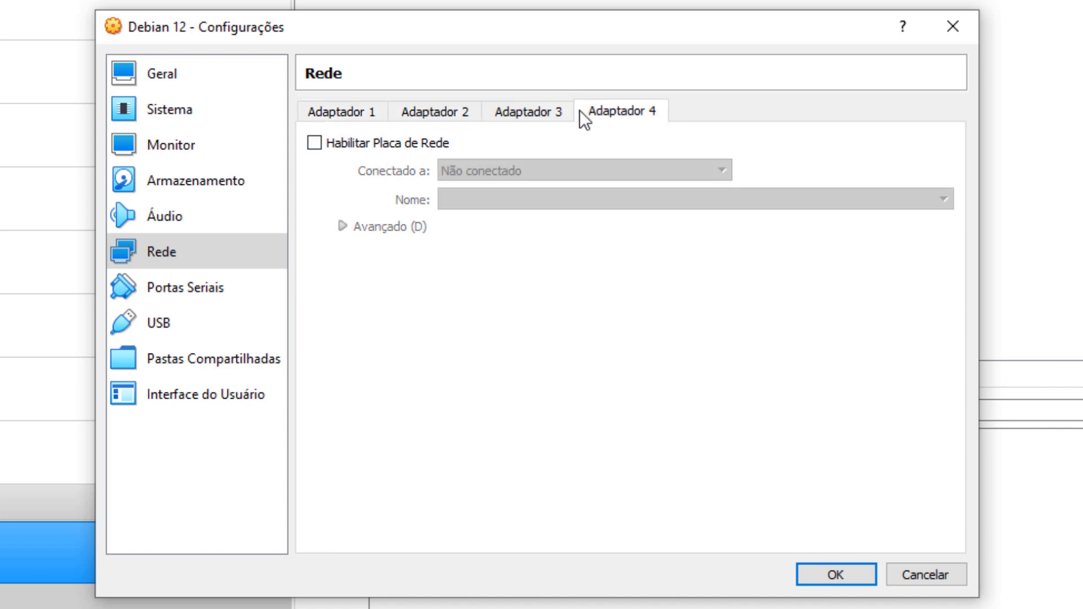
pyautogui.click(455, 111)
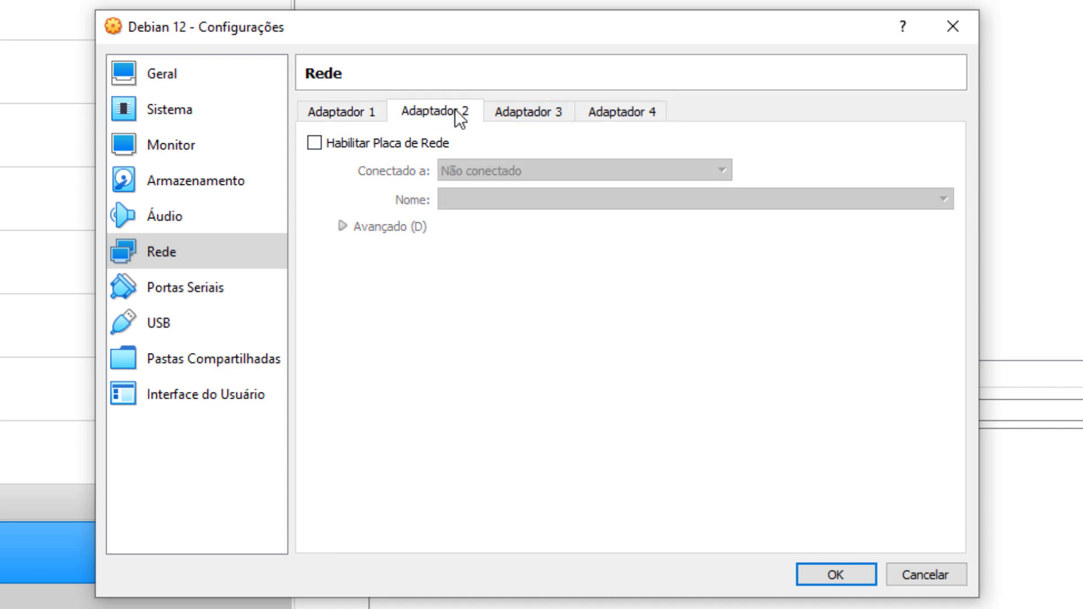
pyautogui.click(348, 113)
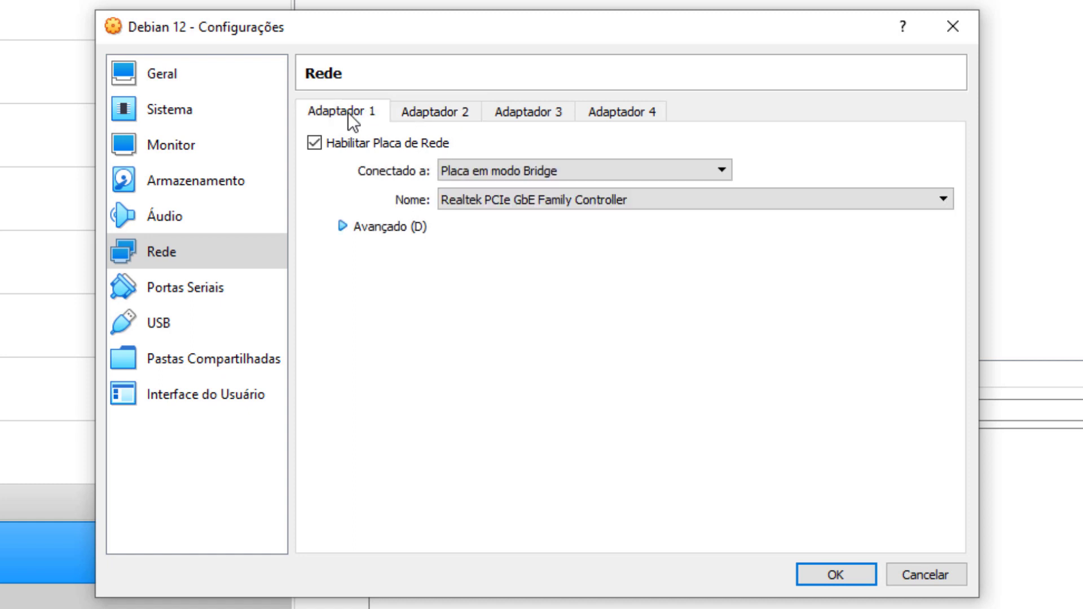
pyautogui.click(830, 581)
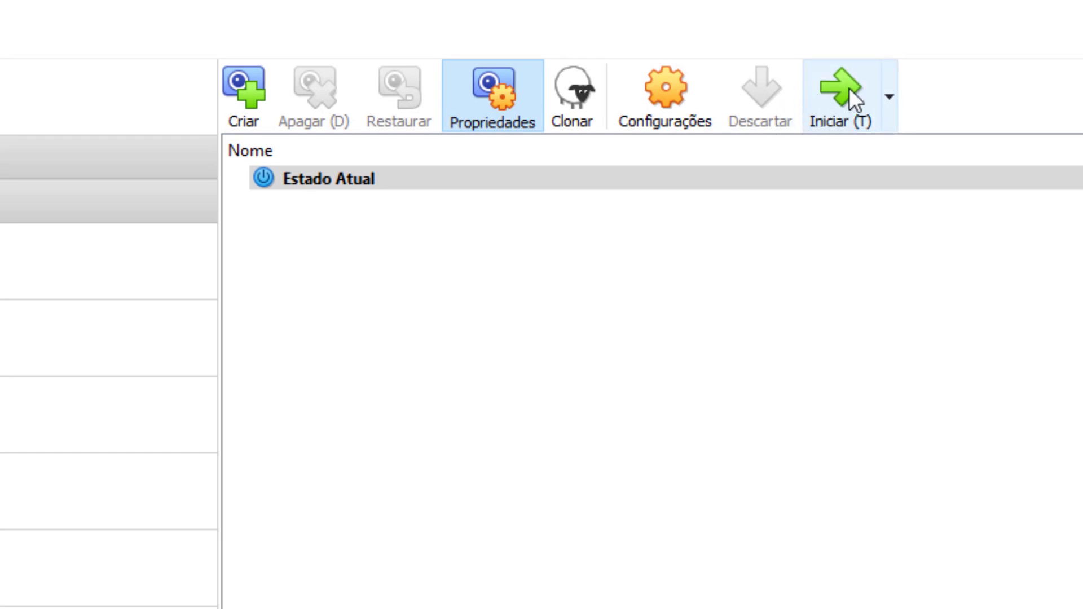
# Step: Start the Debian 12 VM and launch Graphical install from the boot menu
pyautogui.click(831, 91)
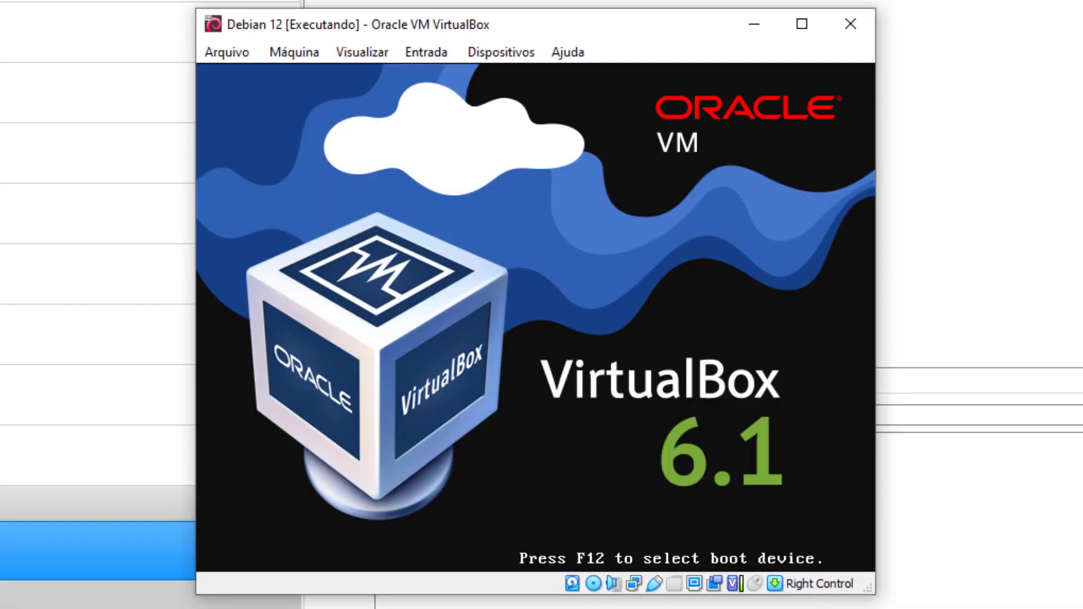
pyautogui.press('Down')
pyautogui.press('Up')
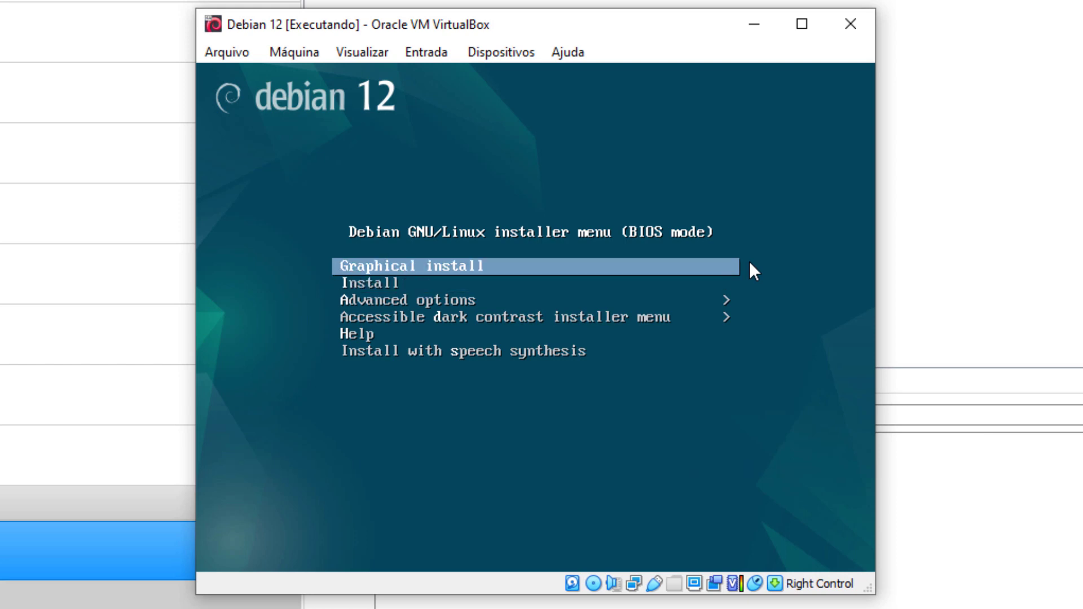
pyautogui.press('Return')
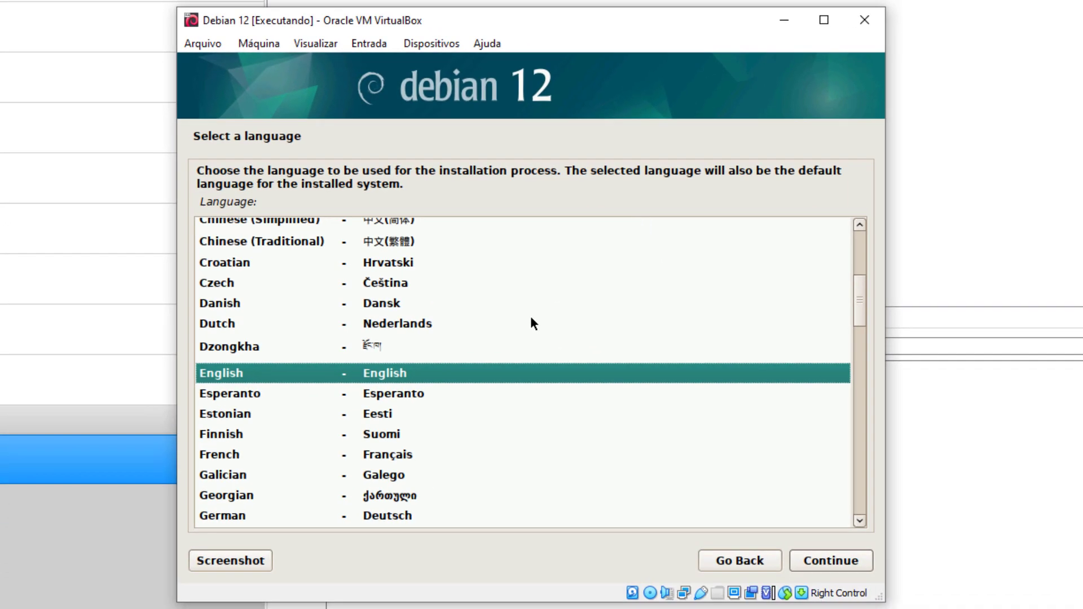
# Step: Choose Portuguese (Brazil) as the installer language, Brasil as location and Português Brasileiro keyboard
pyautogui.click(647, 398)
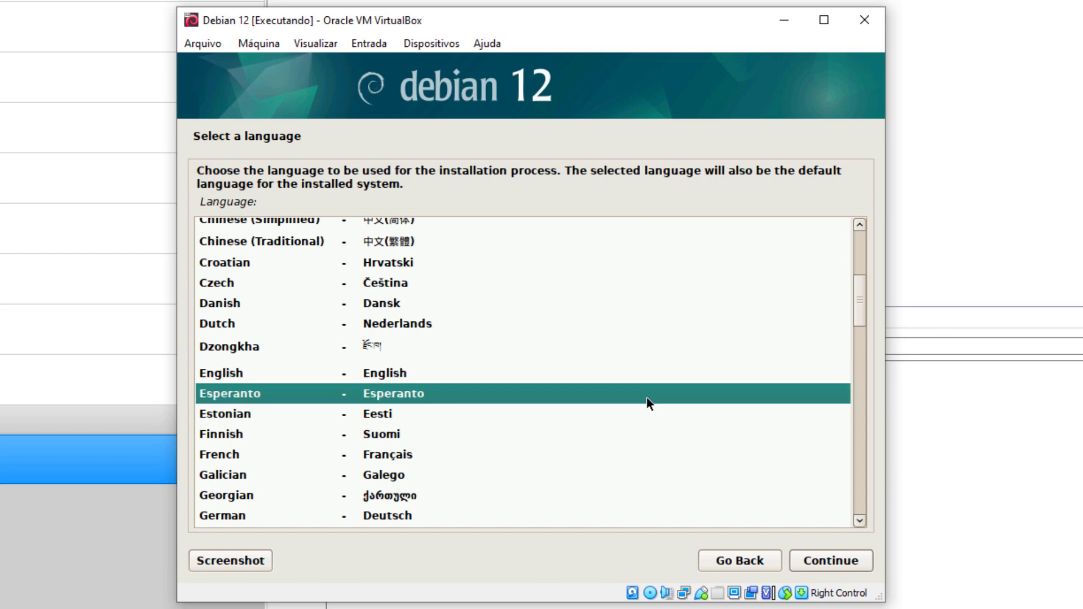
pyautogui.press('pagedown')
pyautogui.press('pagedown')
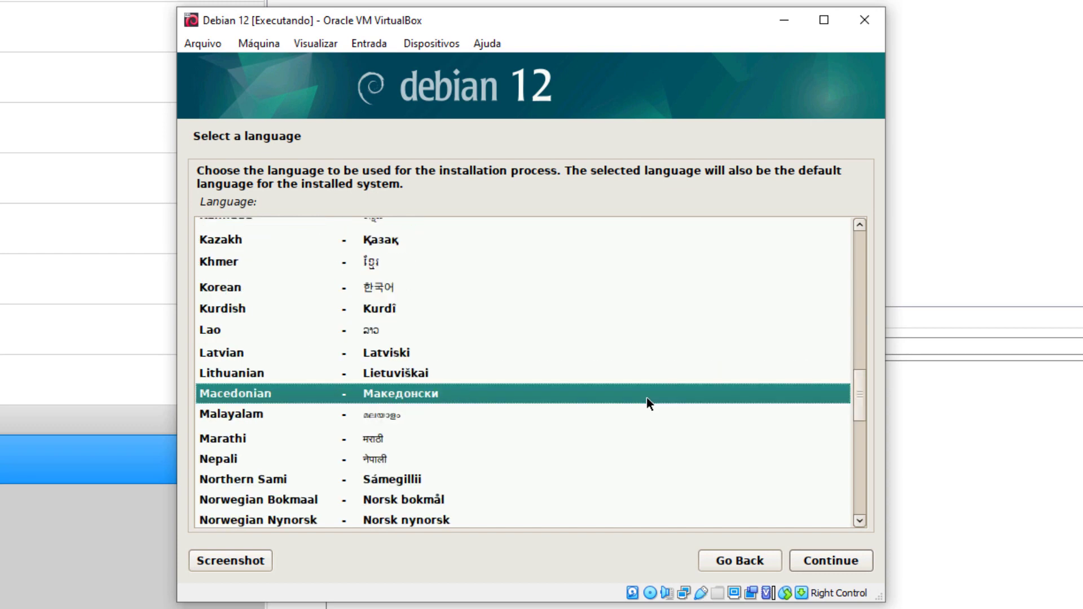
pyautogui.press('pagedown')
pyautogui.press('Up')
pyautogui.press('Up')
pyautogui.press('Return')
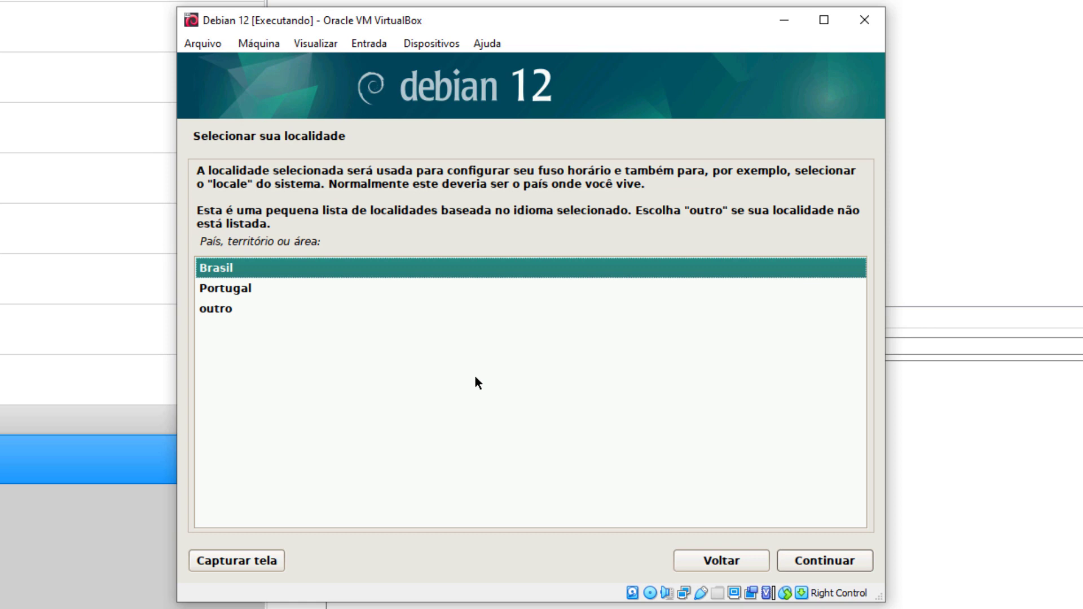
pyautogui.press('Return')
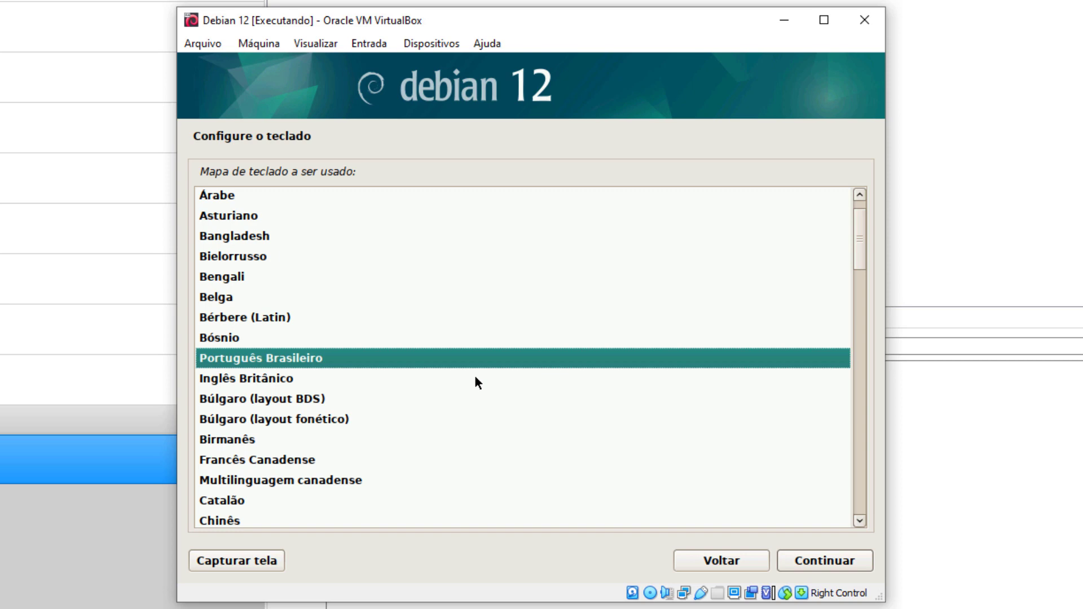
pyautogui.press('Return')
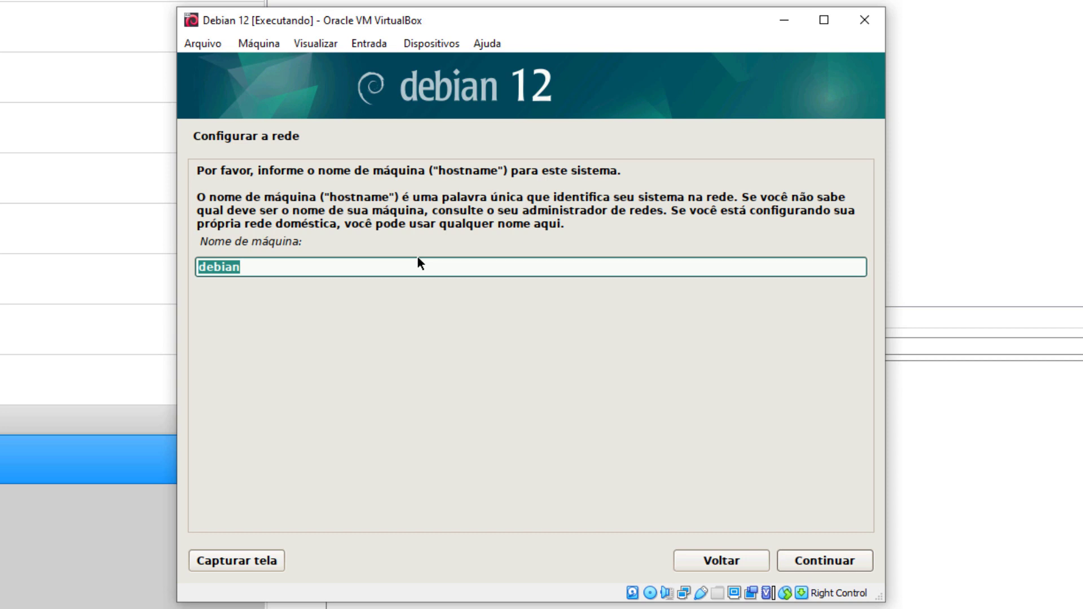
# Step: Set the hostname to debian12conecto and leave the domain name blank
pyautogui.press('Right')
pyautogui.write('12conect')
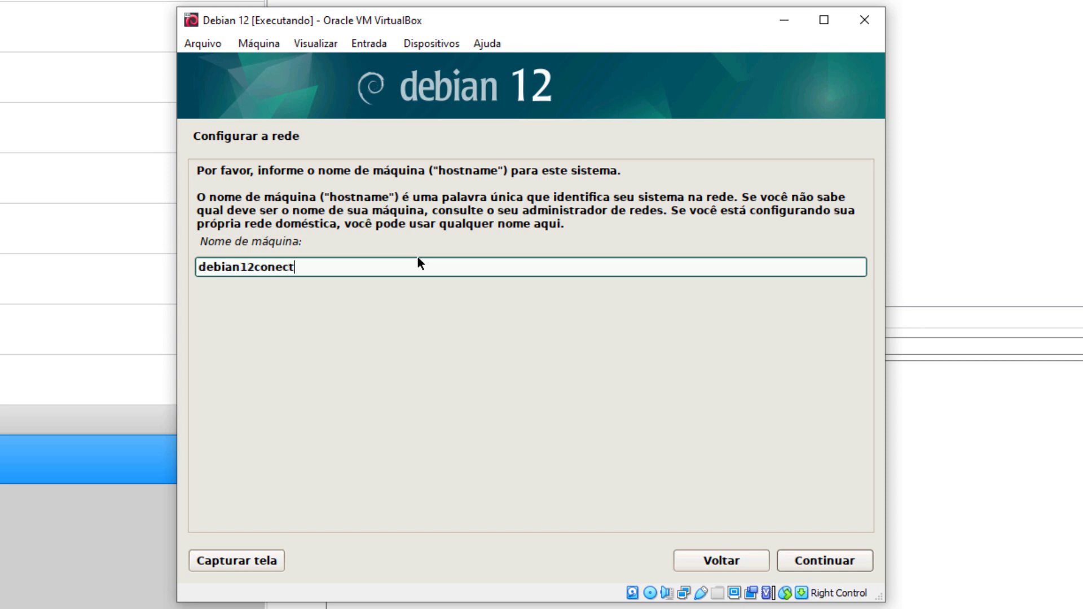
pyautogui.write('o')
pyautogui.press('Return')
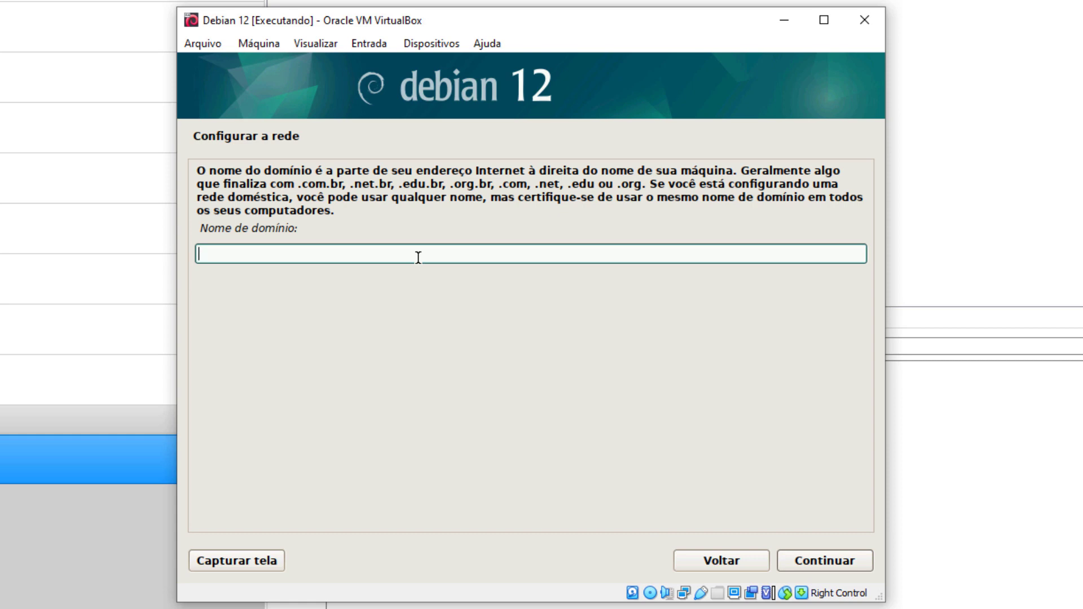
pyautogui.press('Return')
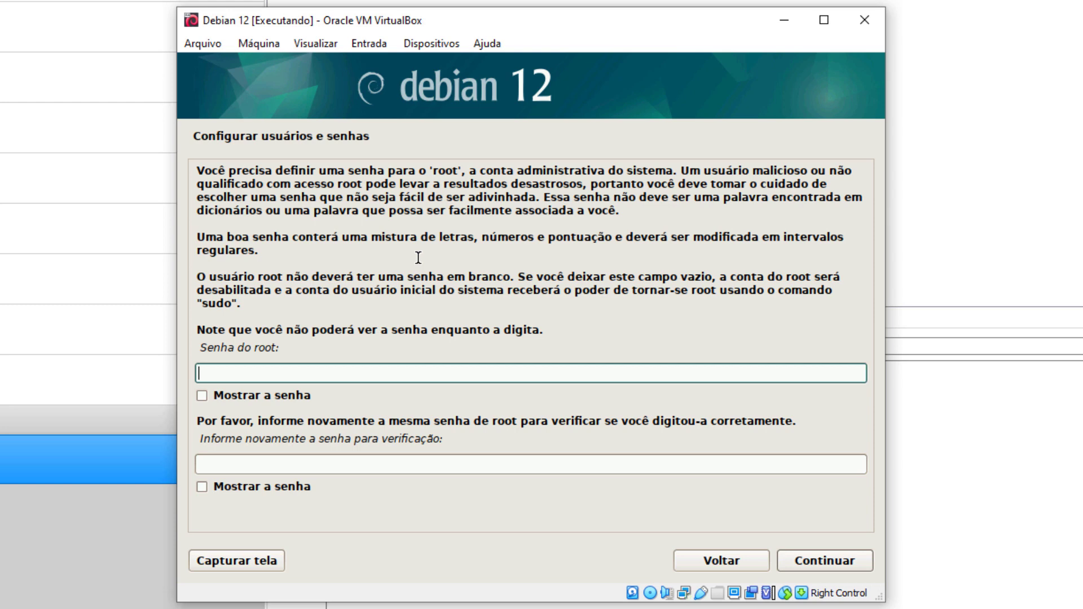
# Step: Enter the root password in both the password and verification fields
pyautogui.write('12345678')
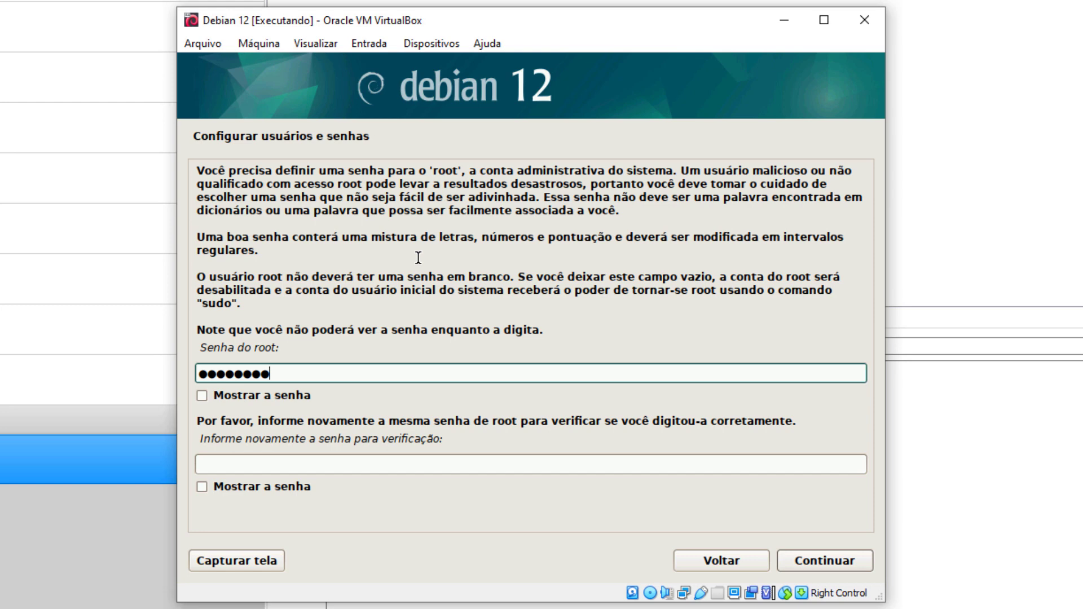
pyautogui.press('Tab')
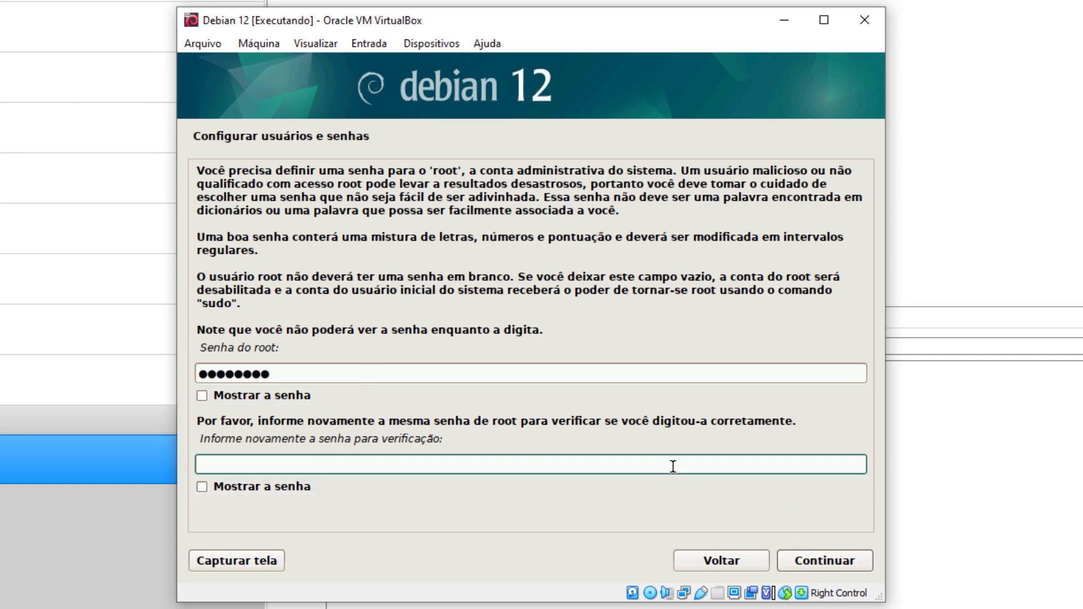
pyautogui.write('********')
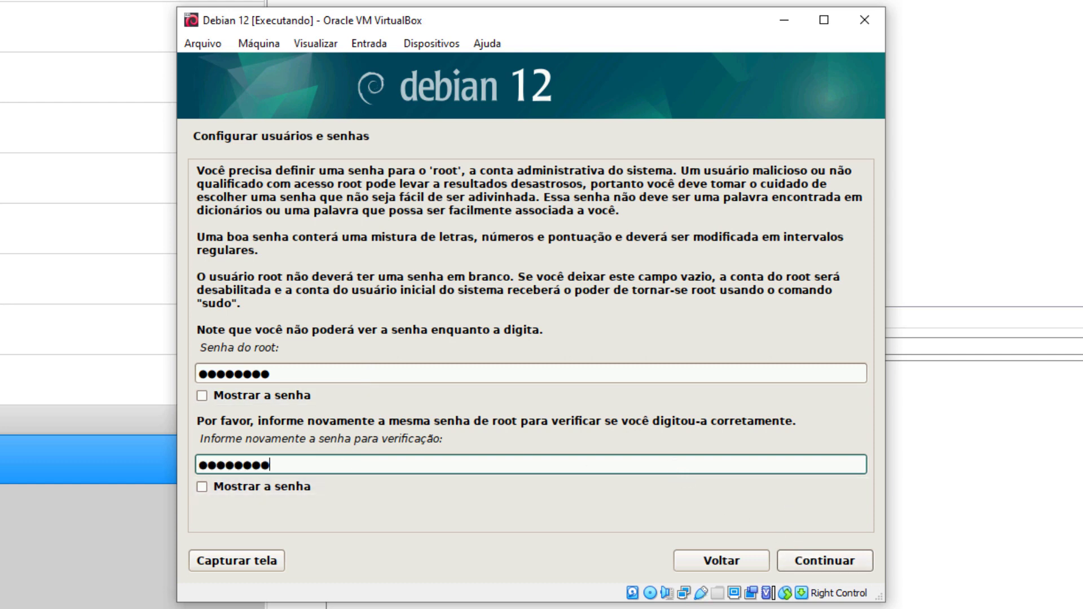
pyautogui.press('Return')
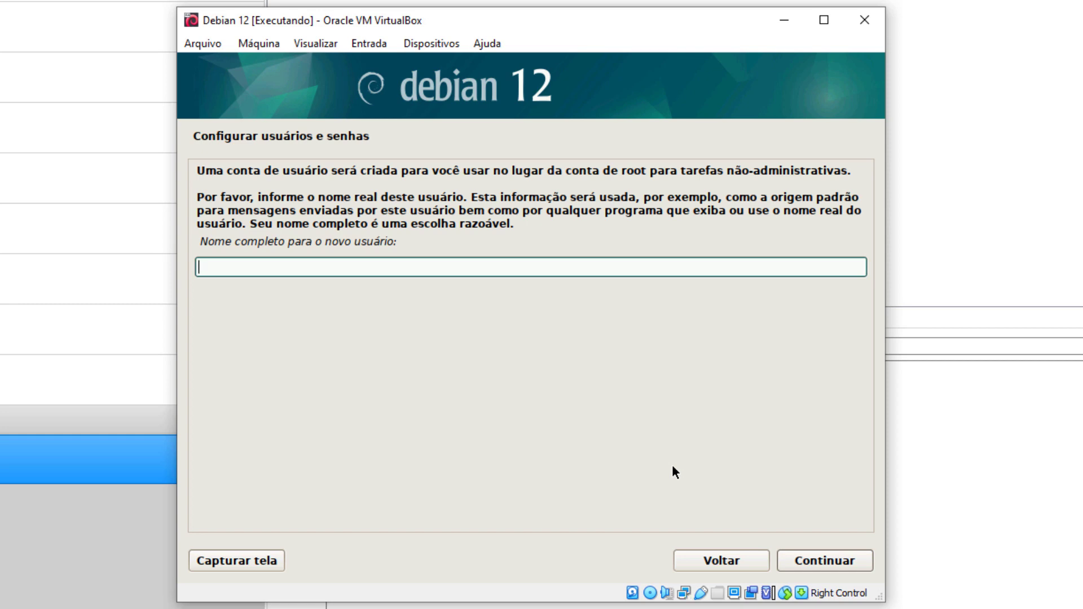
# Step: Correct the new user's full name to 'Conecto Sistemas' and keep the suggested username
pyautogui.write('conecto')
pyautogui.press('Return')
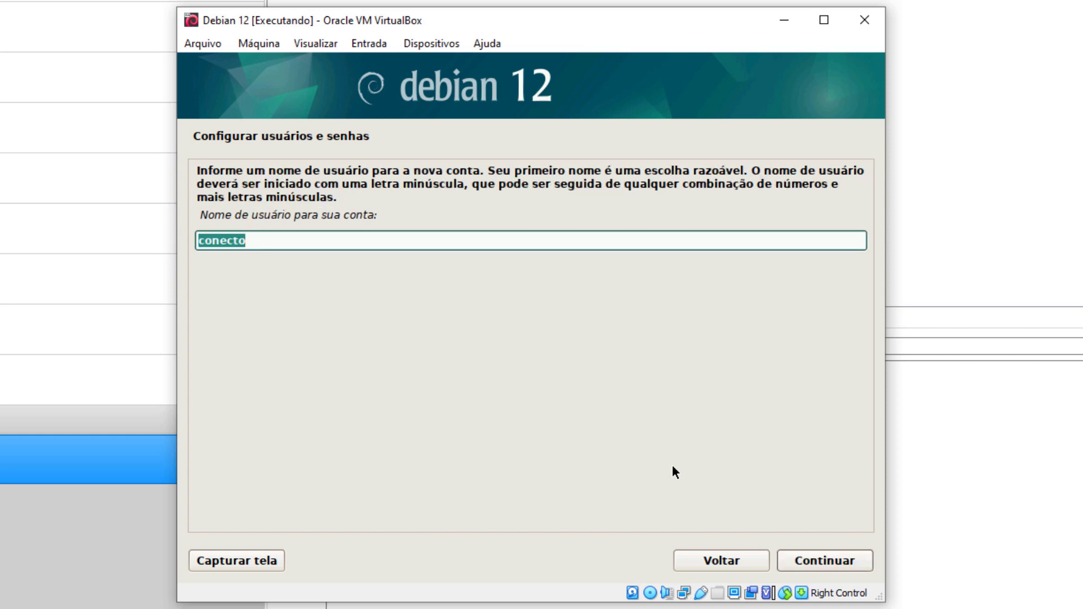
pyautogui.click(700, 557)
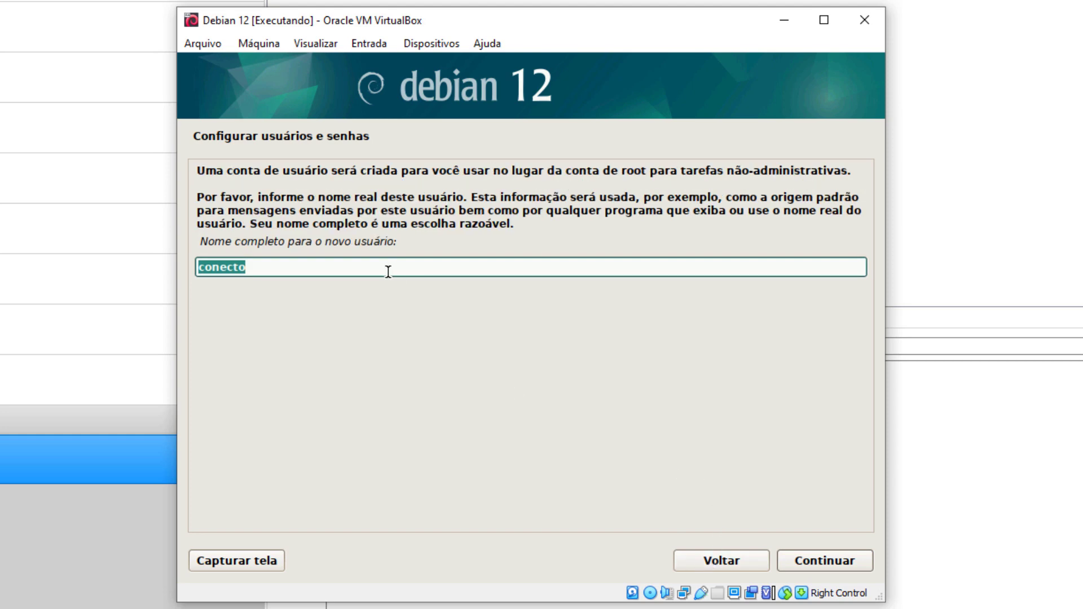
pyautogui.write('Conec')
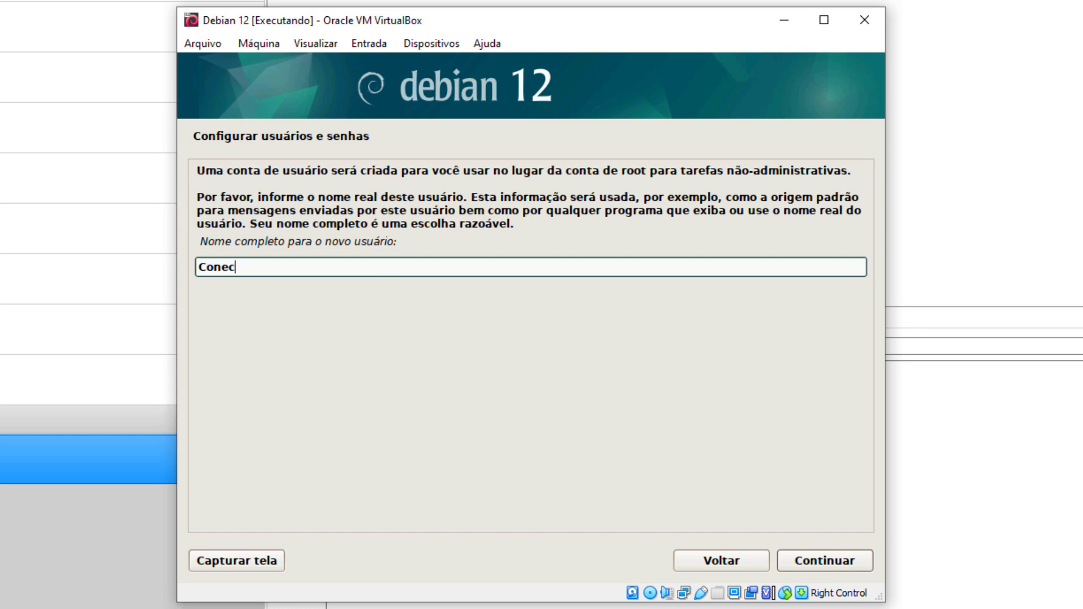
pyautogui.write('to Sistemas')
pyautogui.press('Return')
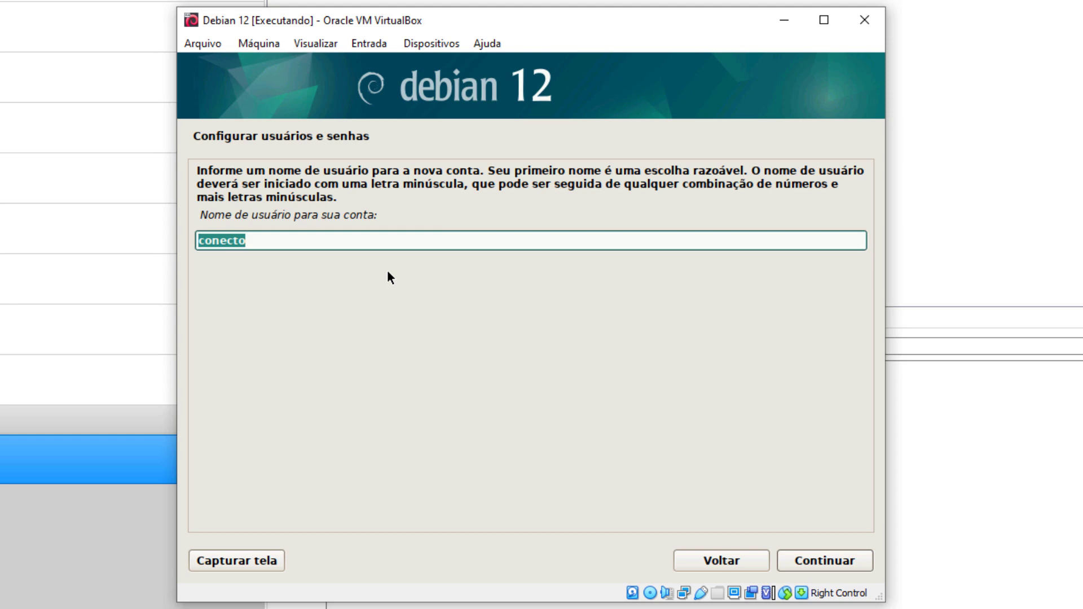
pyautogui.press('Right')
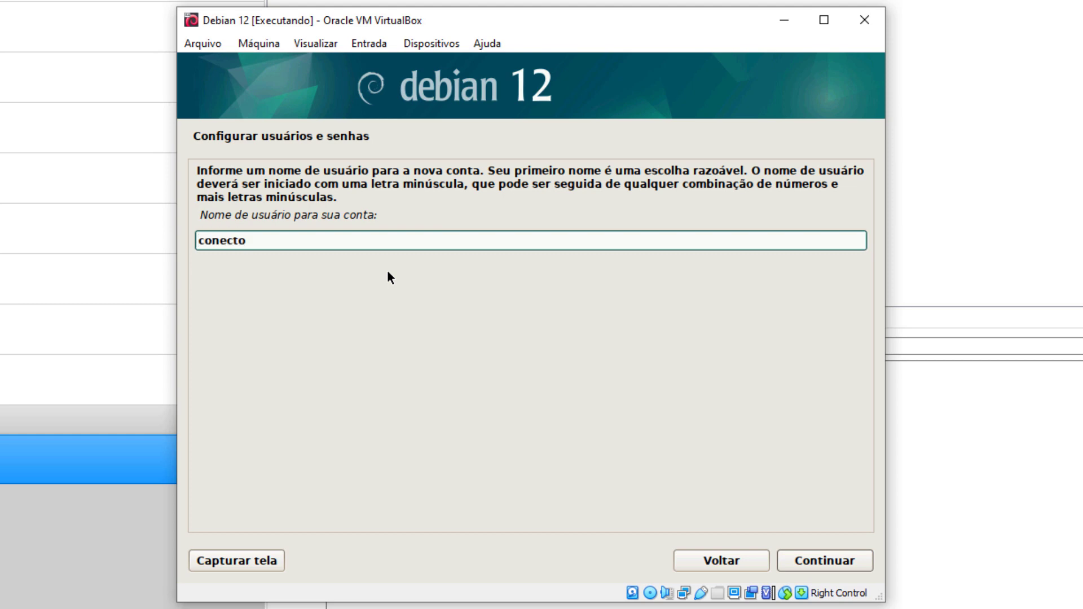
pyautogui.press('Return')
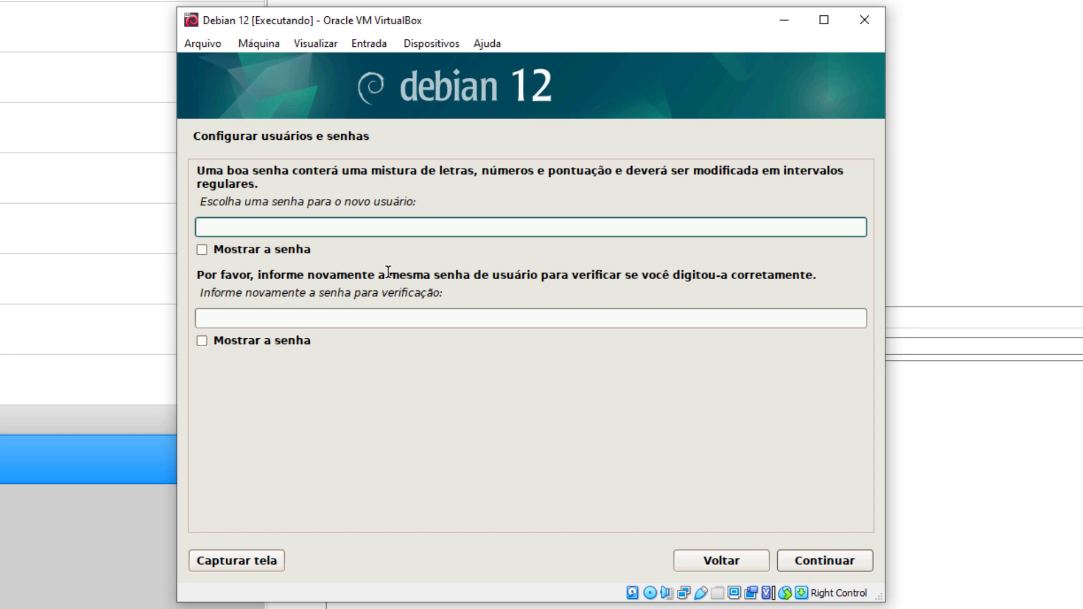
# Step: Enter and confirm the new user's password
pyautogui.write('123456')
pyautogui.press('Tab')
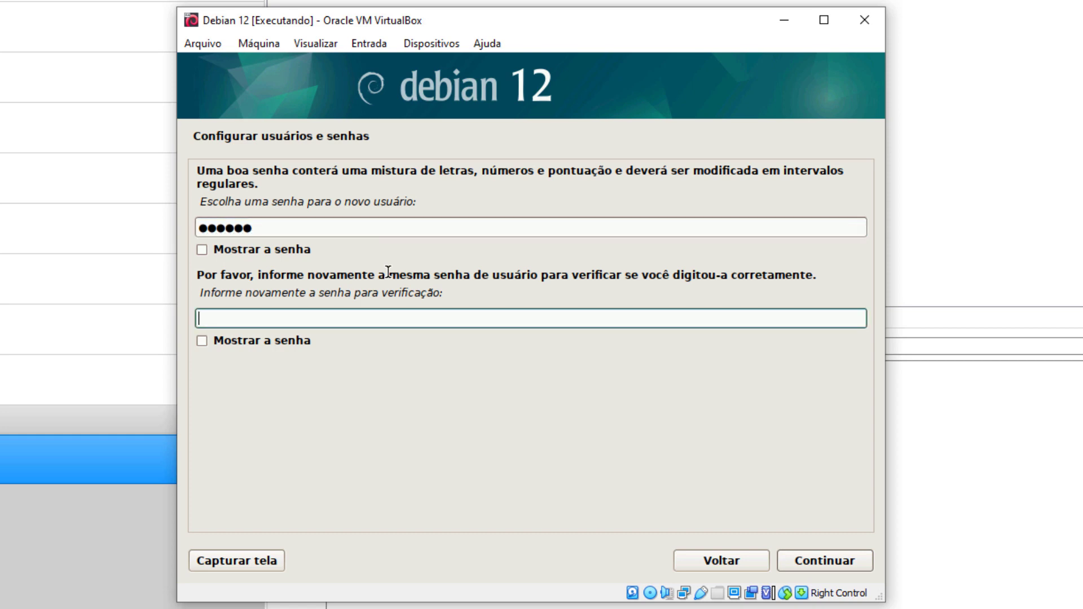
pyautogui.write('123456')
pyautogui.press('Return')
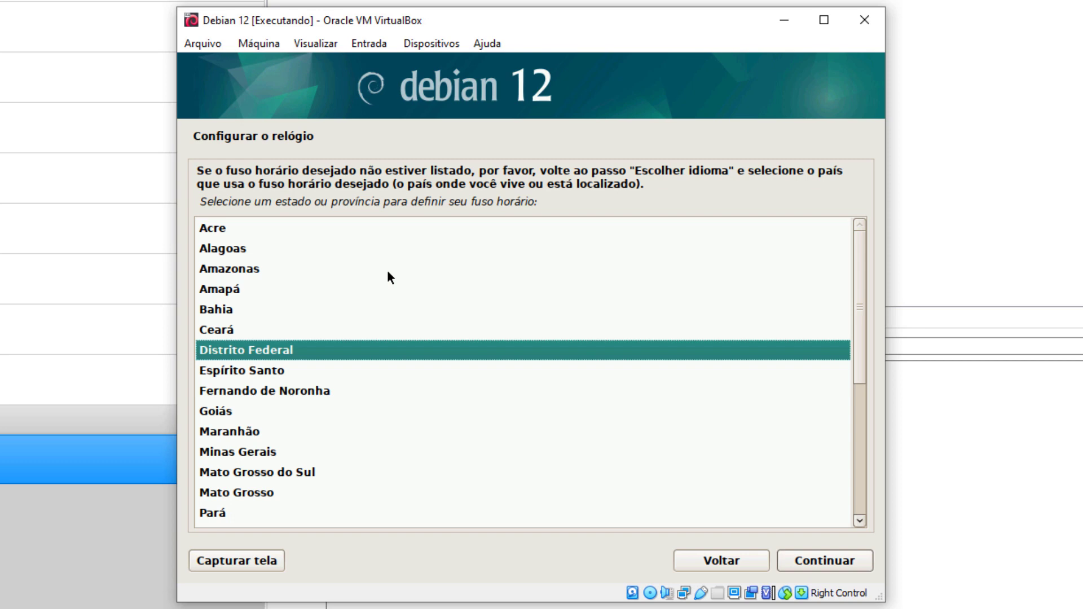
# Step: Choose São Paulo as the time zone
pyautogui.press('End')
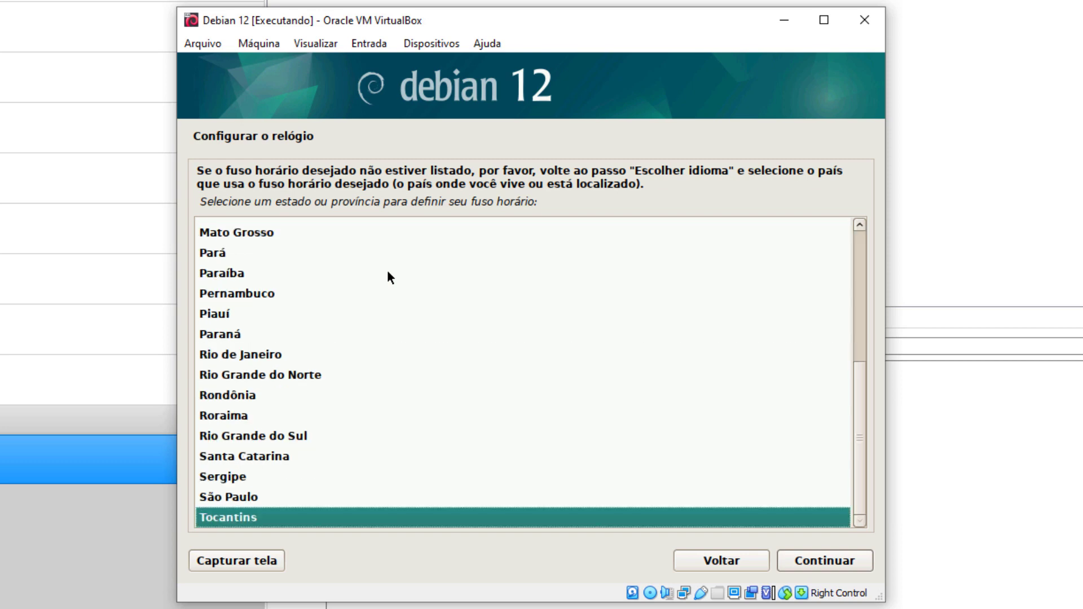
pyautogui.press('Up')
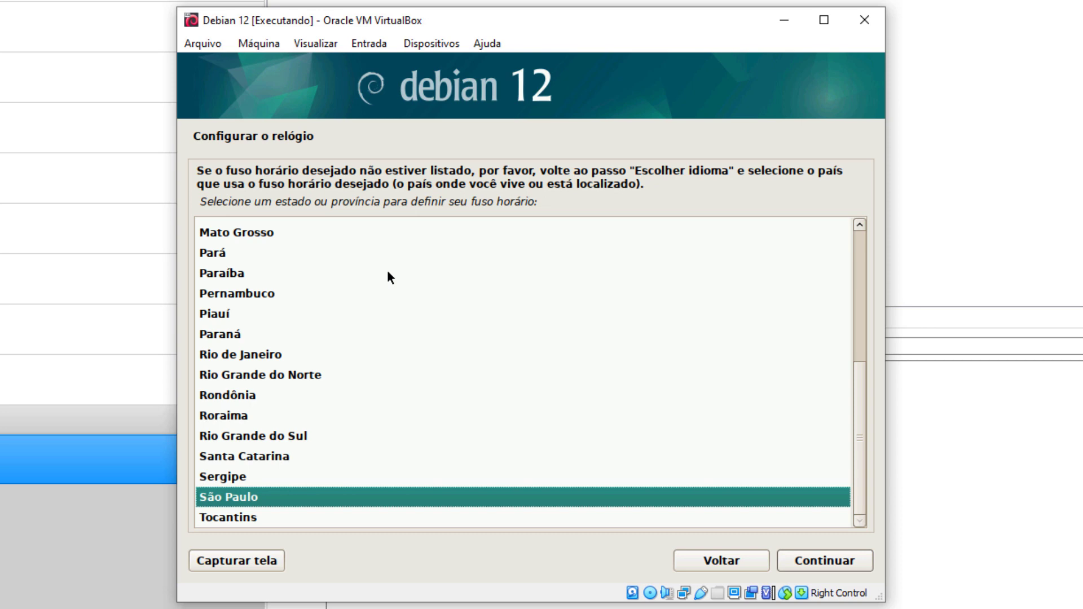
pyautogui.press('Return')
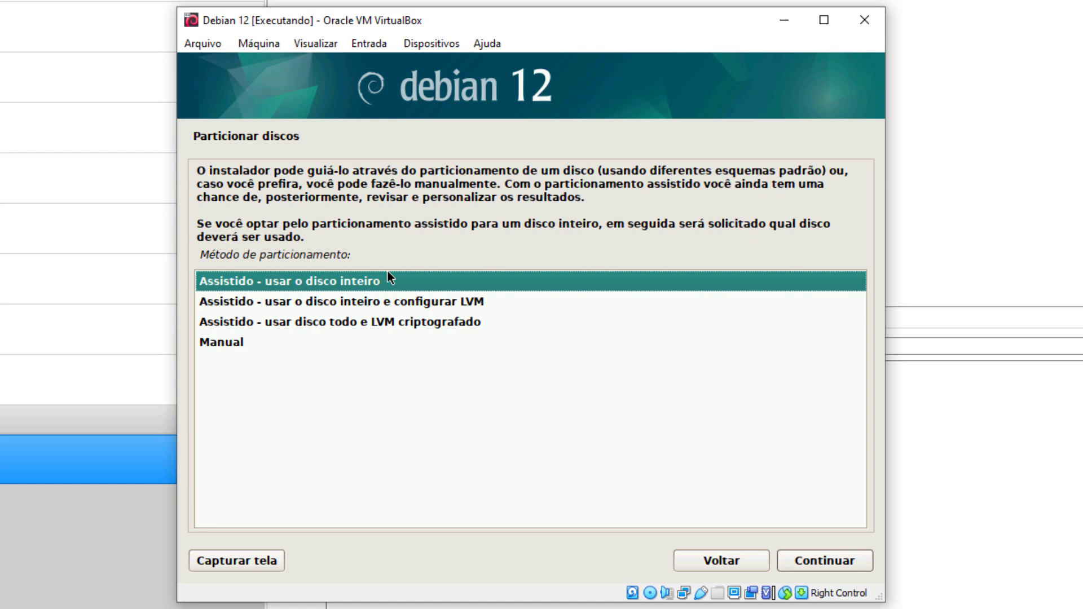
# Step: Guided-partition the 85.9 GB sda disk with all files in one partition and write changes
pyautogui.press('Return')
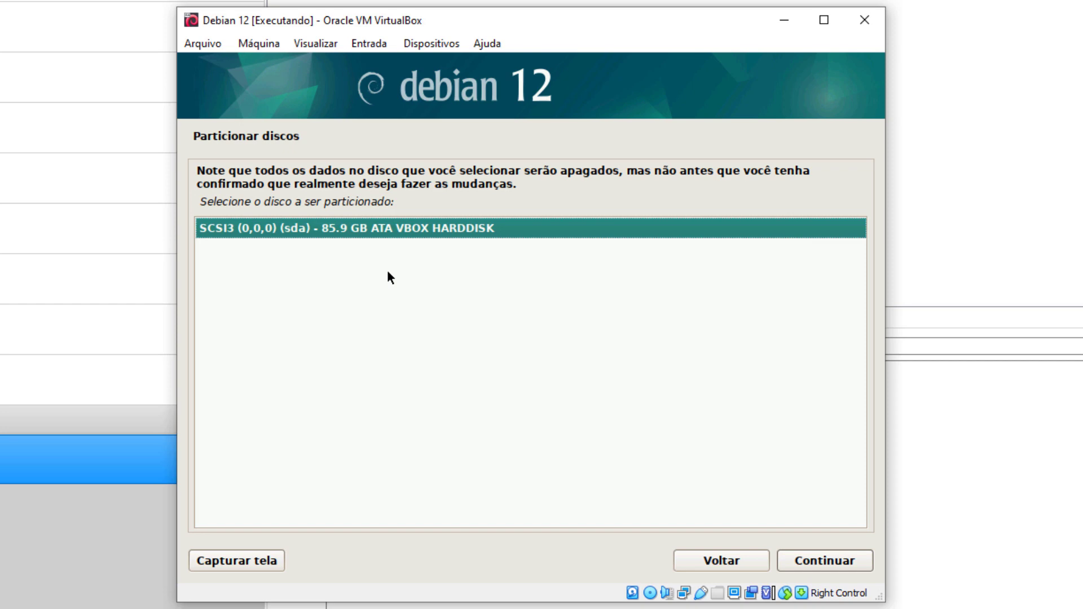
pyautogui.press('Return')
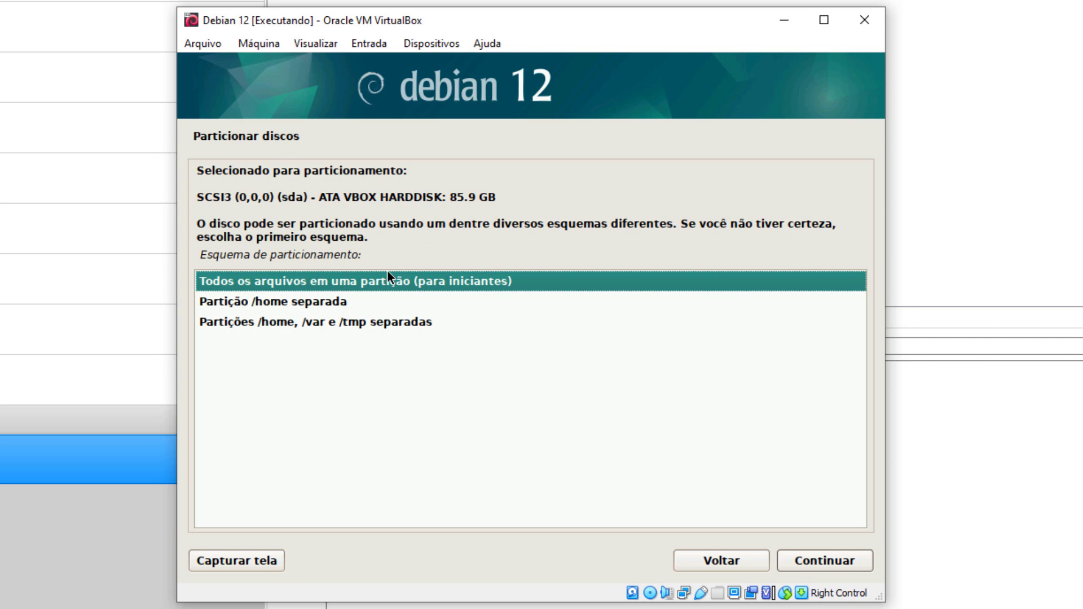
pyautogui.press('Return')
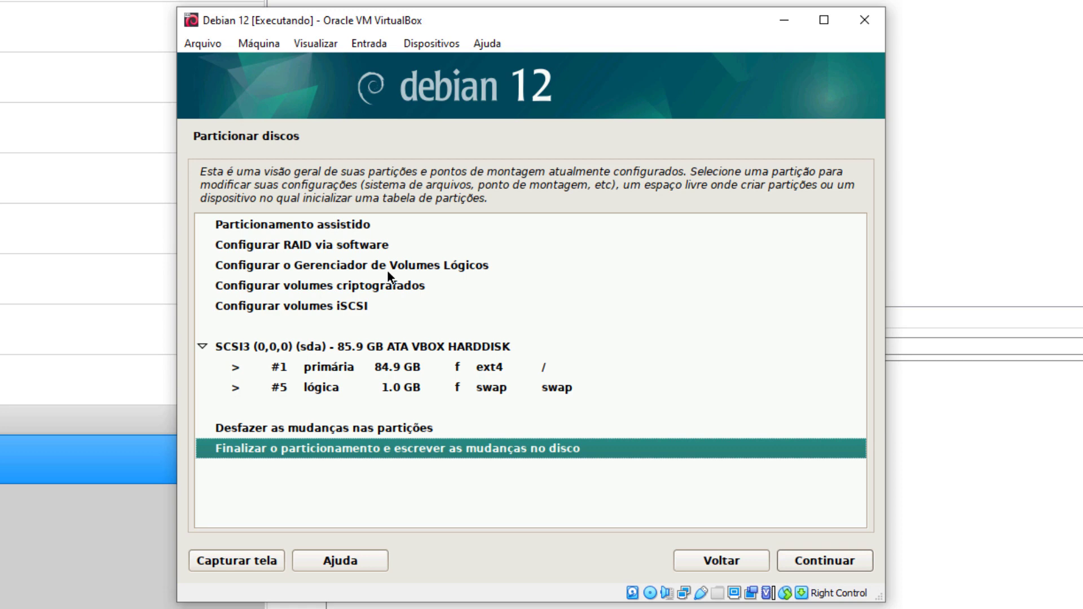
pyautogui.press('Return')
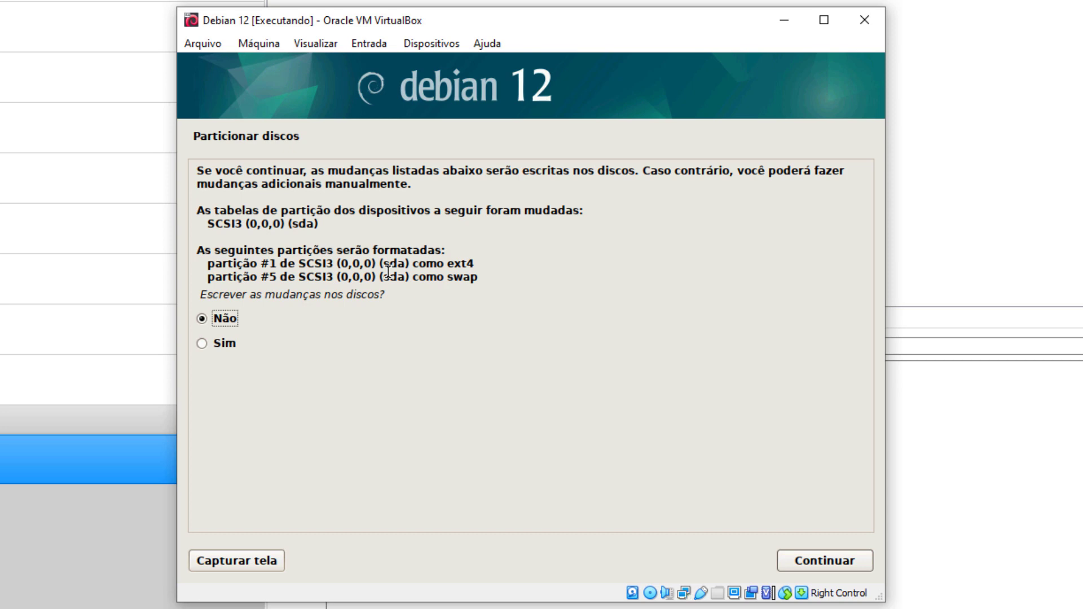
pyautogui.click(202, 343)
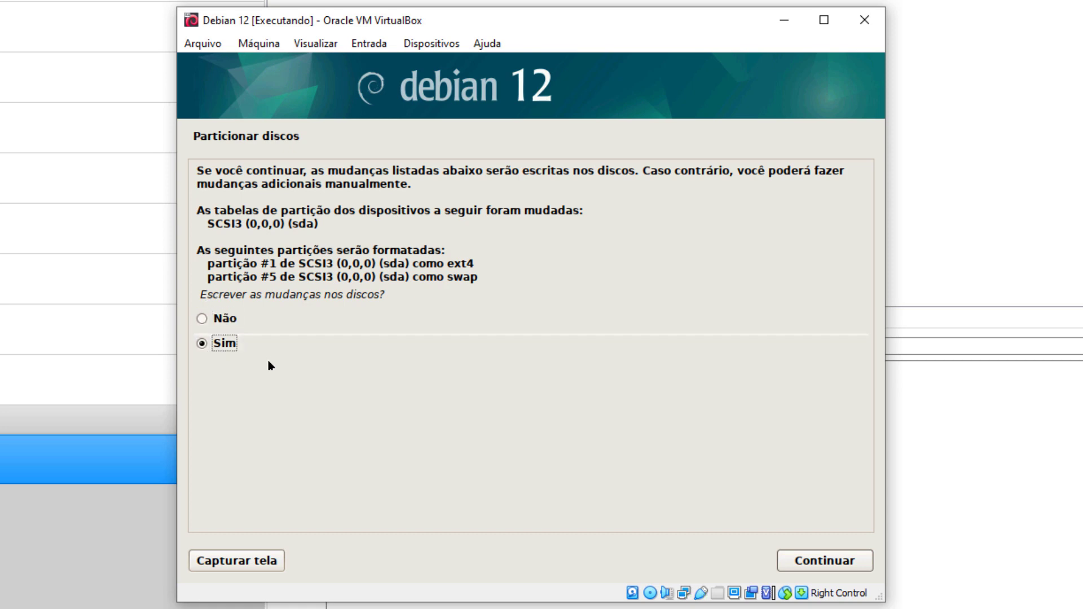
pyautogui.click(814, 564)
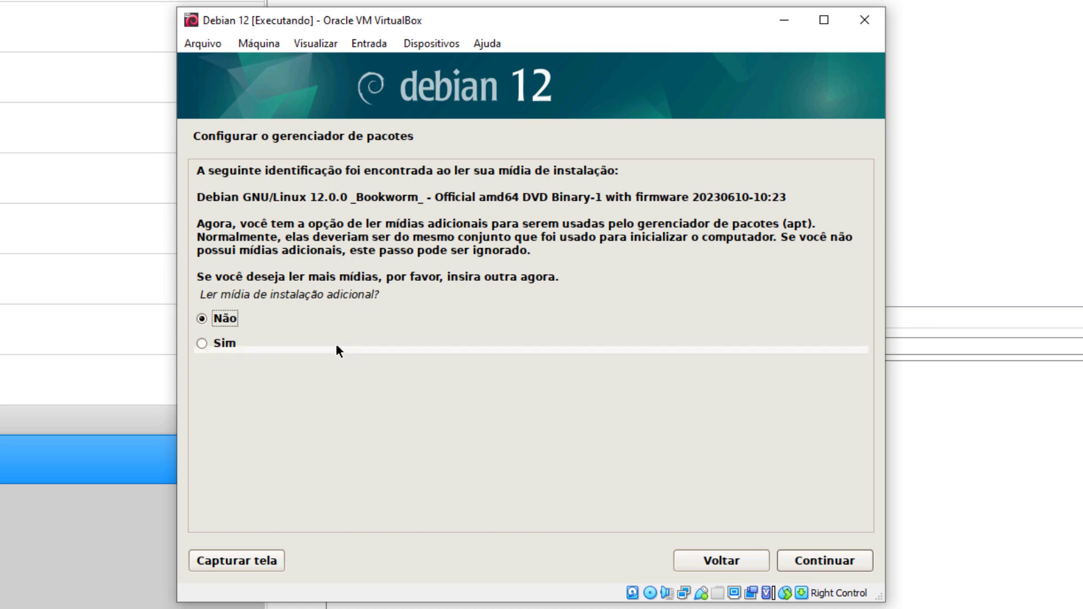
# Step: Decline scanning additional installation media
pyautogui.click(796, 567)
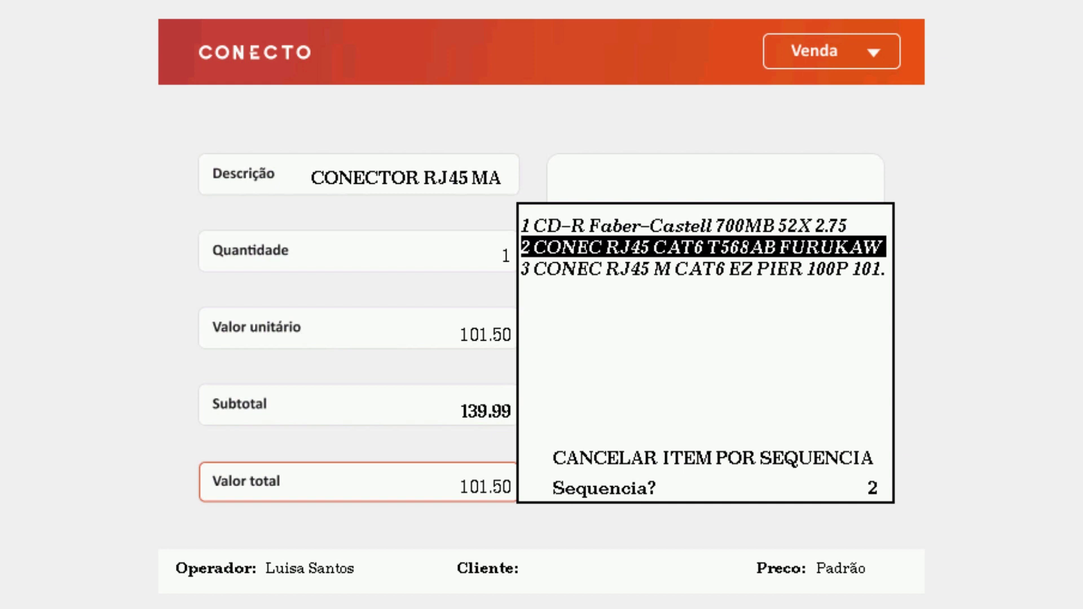
# Step: Cancel sale item 2, the RJ45 CAT6 T568AB connector, authorizing with the fiscal supervisor code
pyautogui.press('Return')
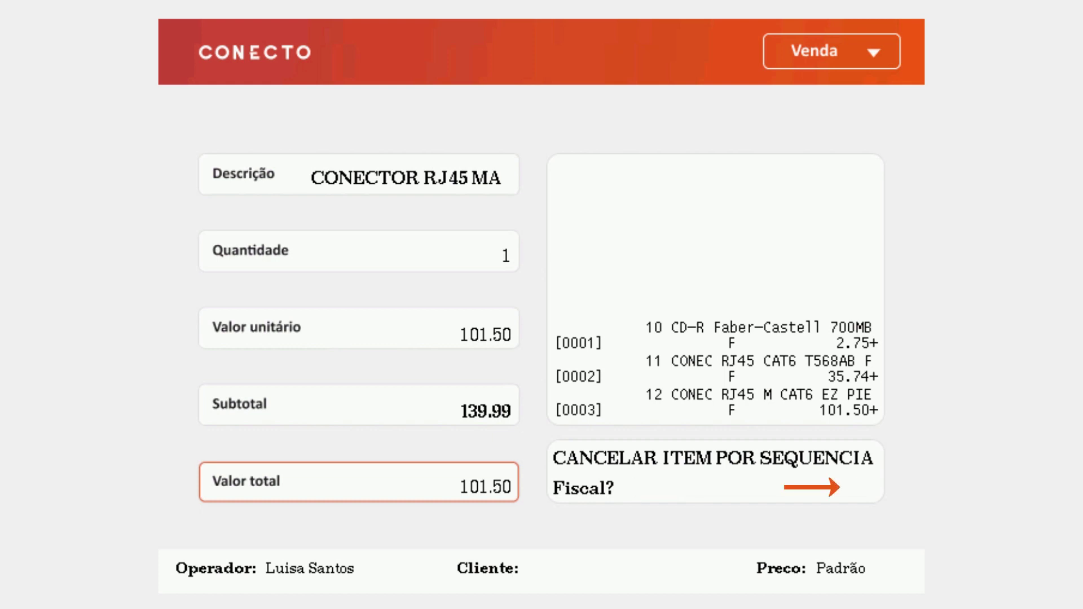
pyautogui.write('1111')
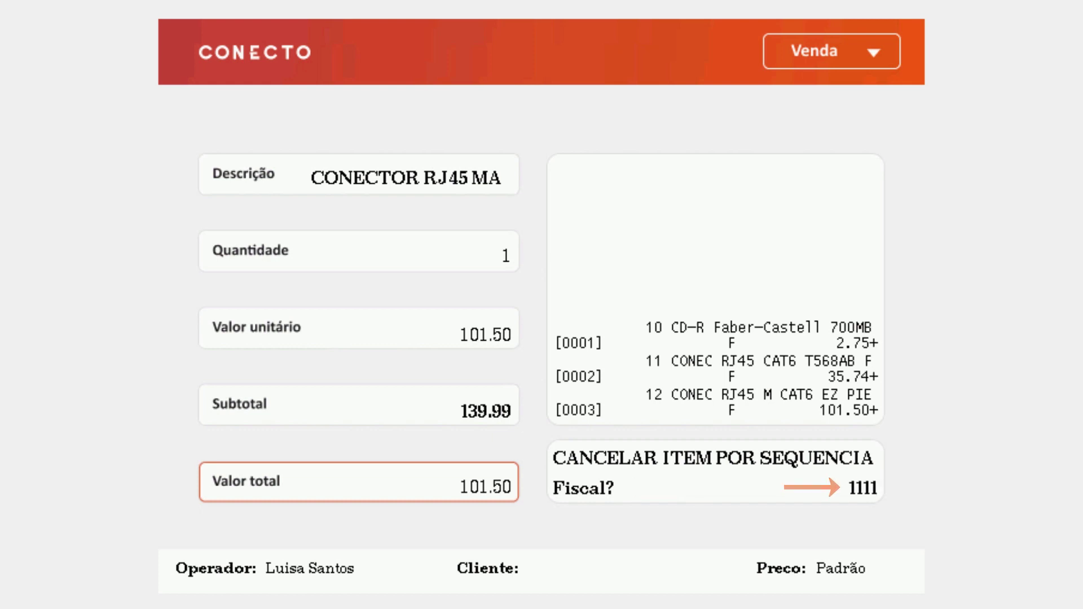
pyautogui.press('Return')
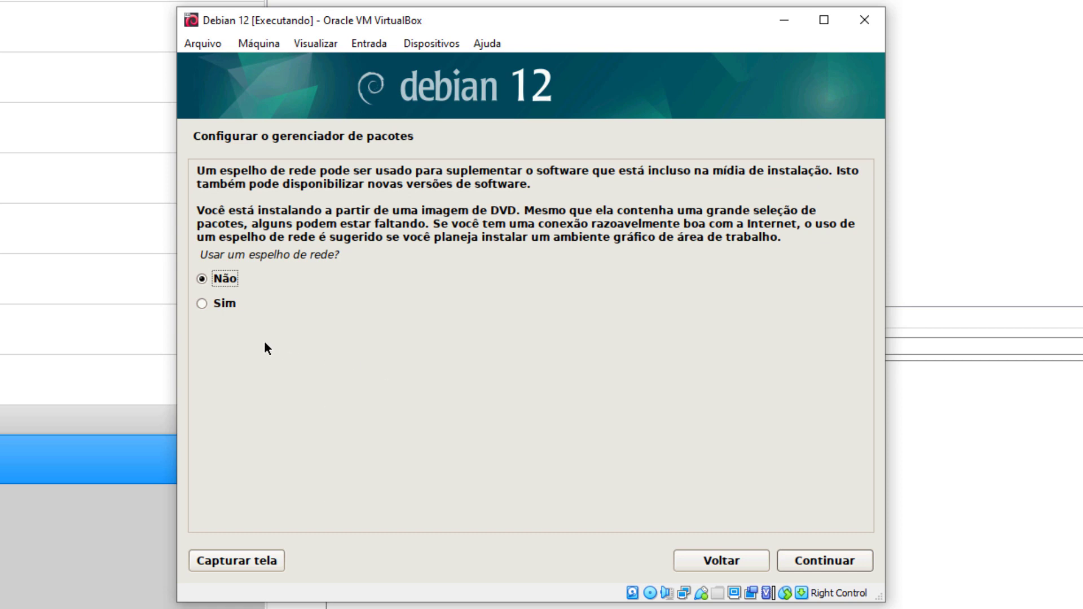
# Step: Use the deb.debian.org mirror in Brasil without a proxy and decline the popularity contest
pyautogui.click(203, 305)
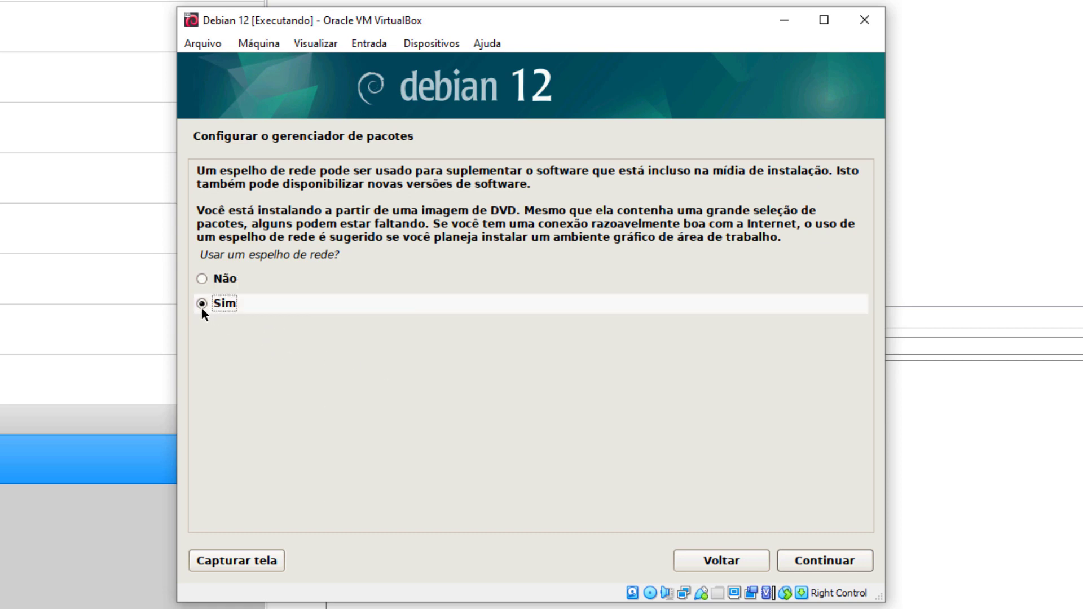
pyautogui.click(807, 559)
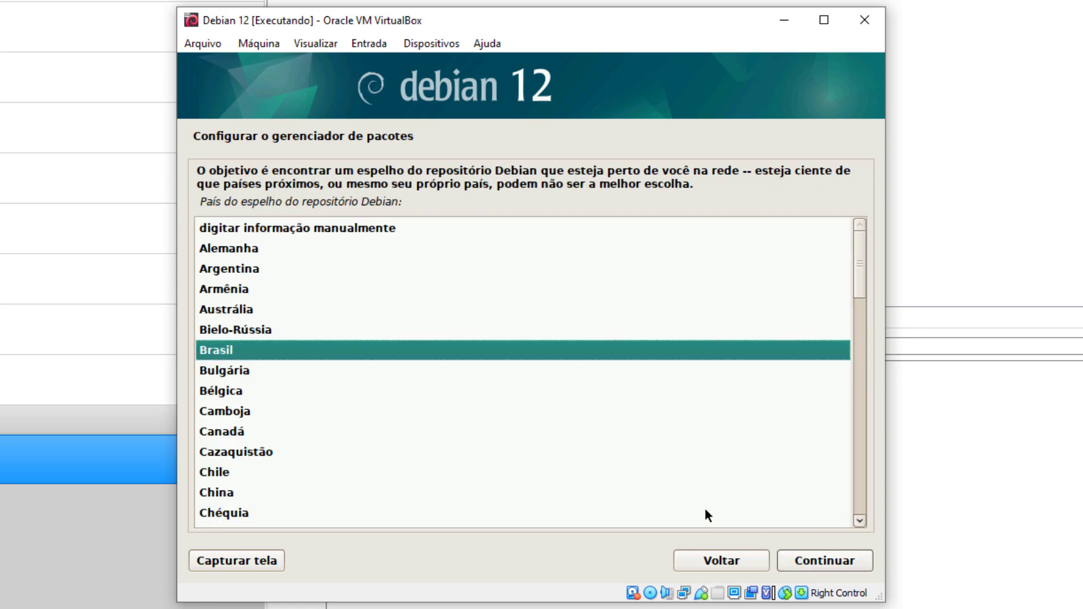
pyautogui.doubleClick(340, 349)
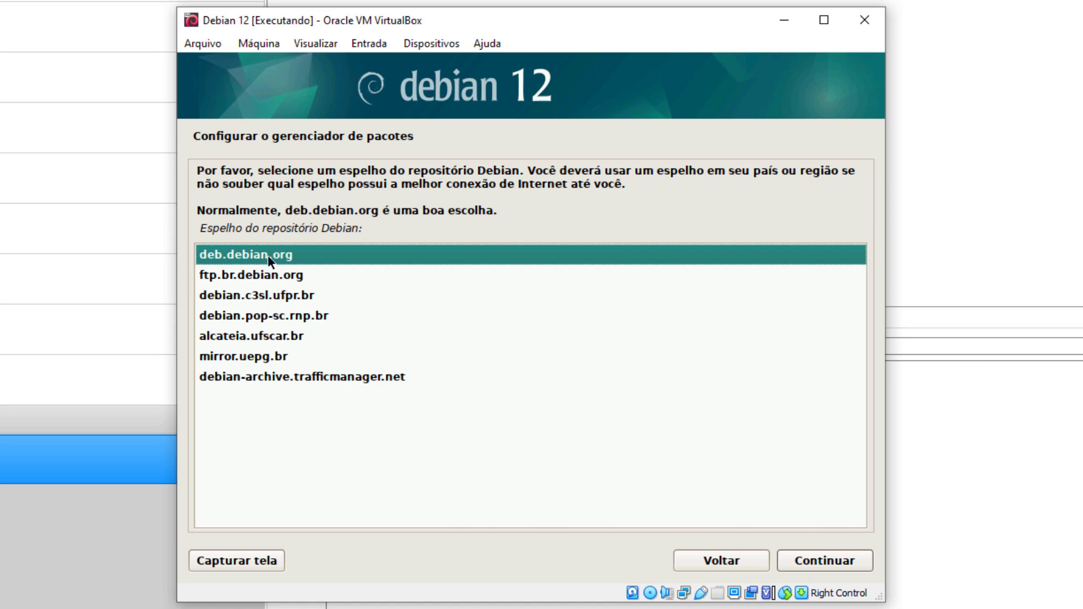
pyautogui.doubleClick(301, 255)
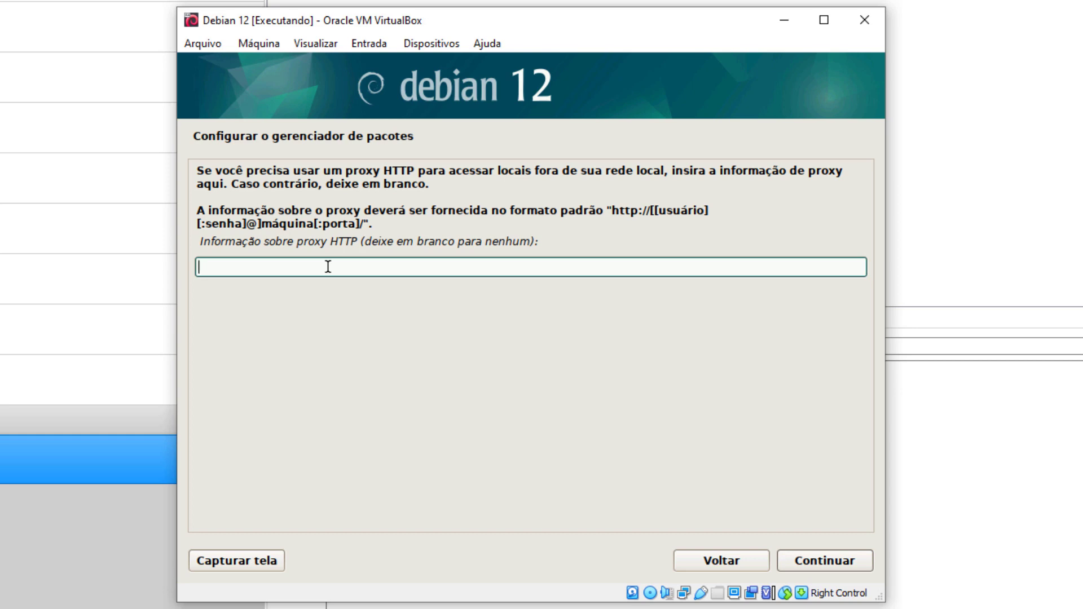
pyautogui.press('Return')
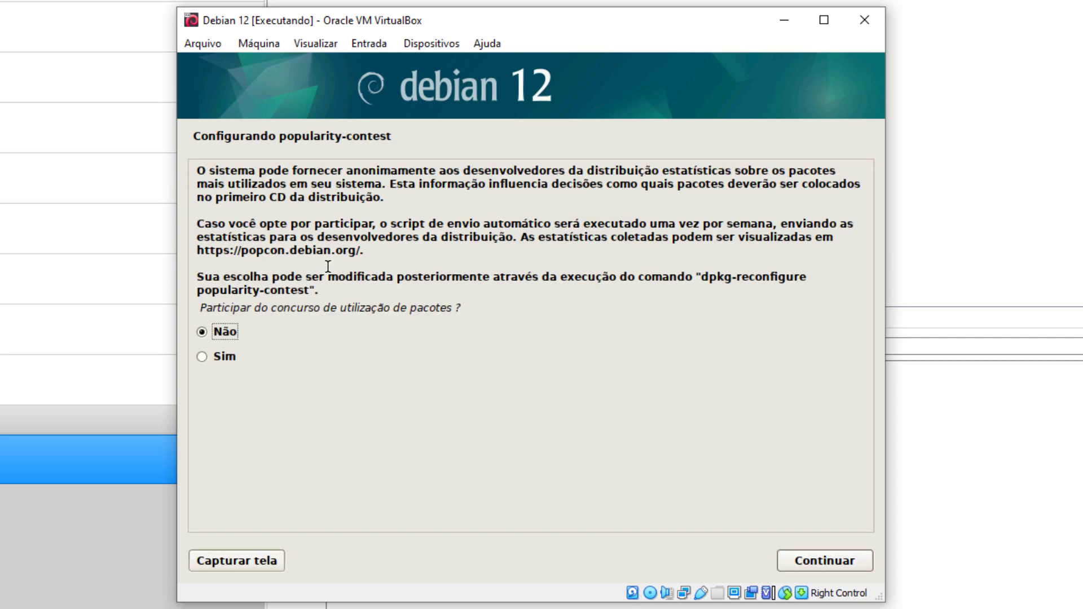
pyautogui.click(834, 563)
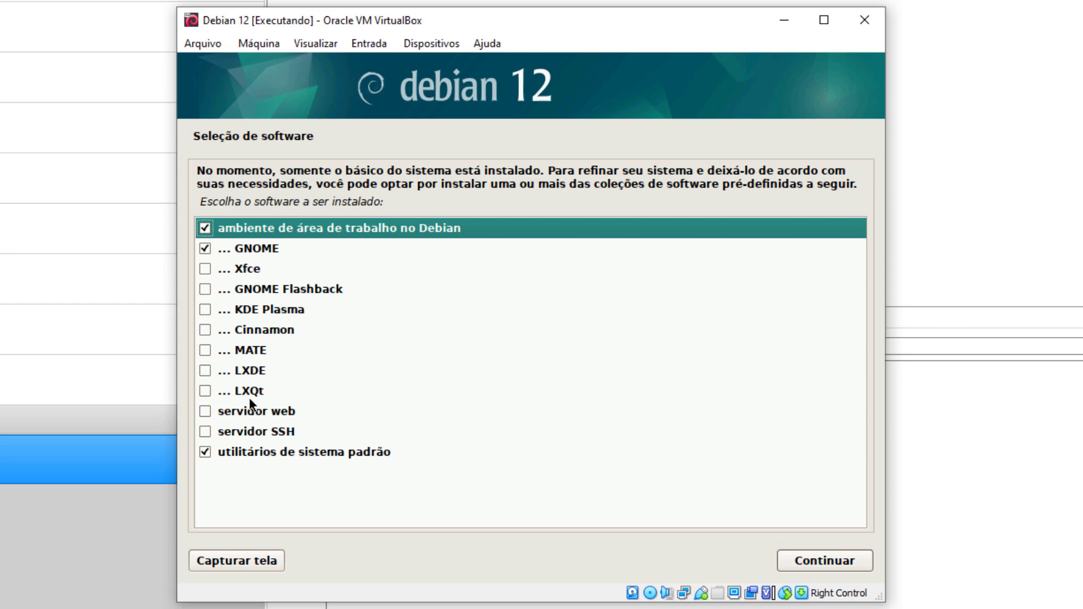
# Step: Add SSH server to GNOME and standard system utilities and start installing the software
pyautogui.click(219, 431)
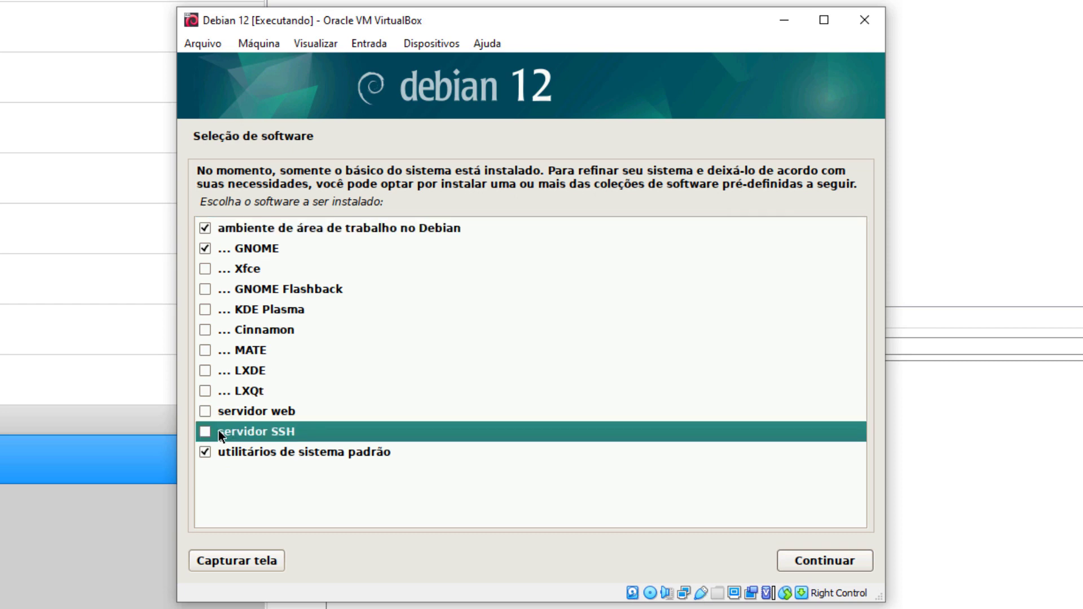
pyautogui.click(212, 429)
pyautogui.click(816, 558)
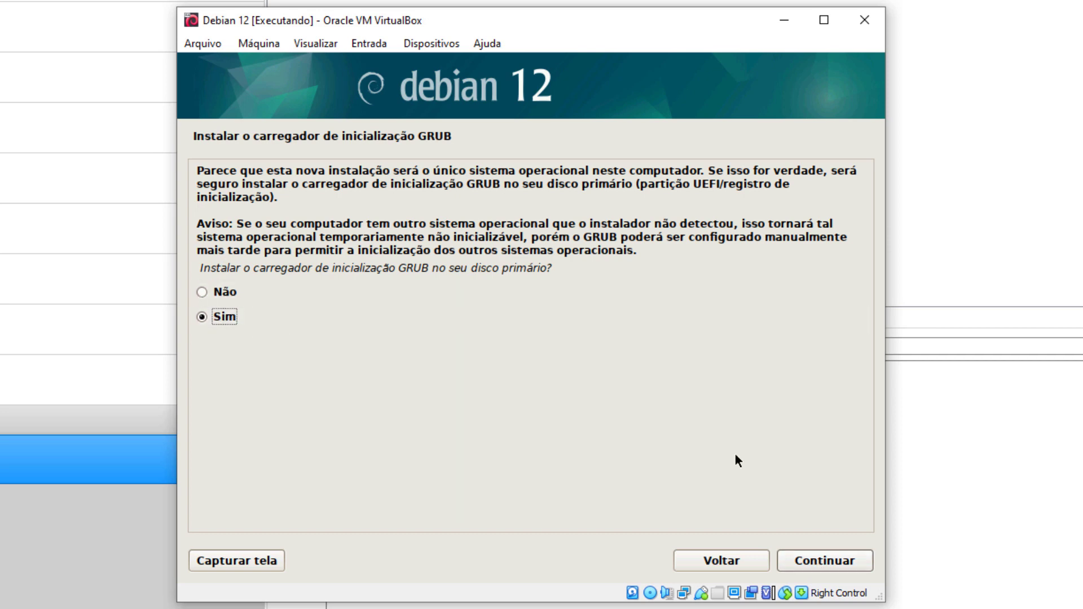
# Step: Install the GRUB boot loader on /dev/sda and confirm the completed installation to reboot
pyautogui.click(806, 560)
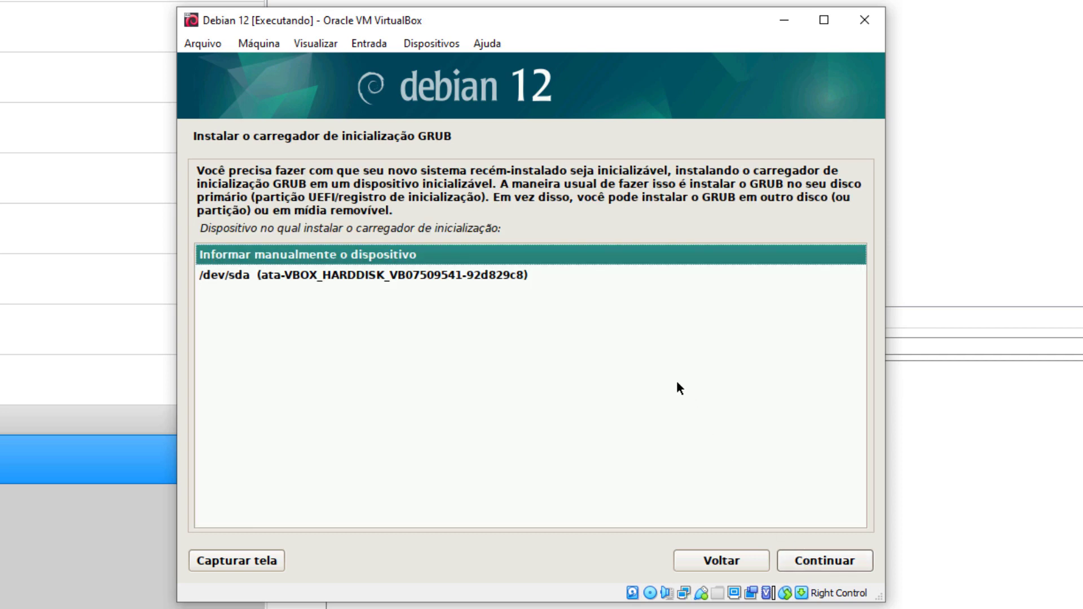
pyautogui.click(539, 279)
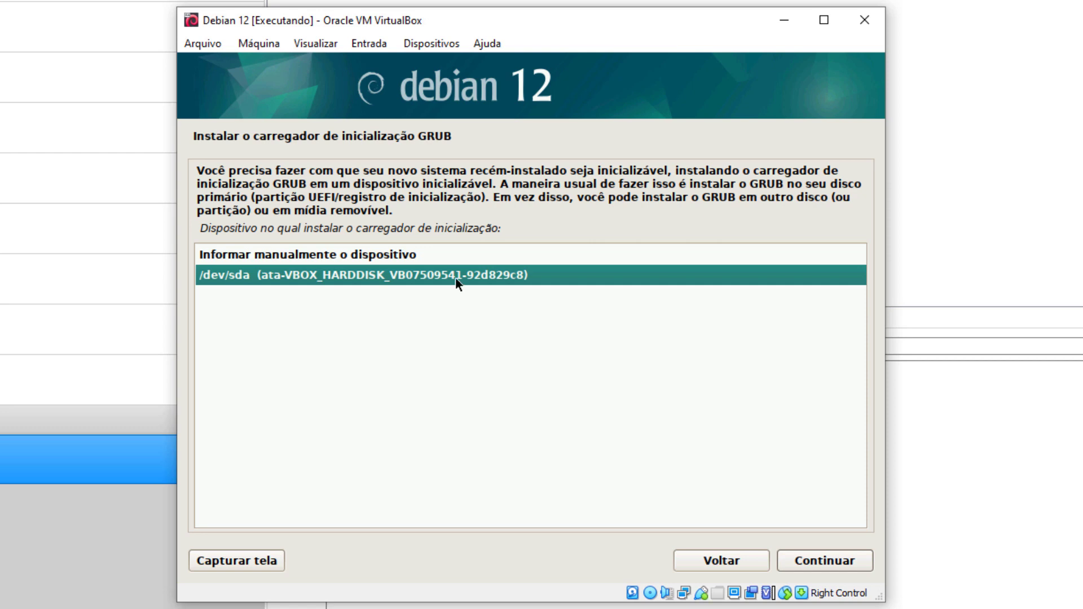
pyautogui.click(811, 557)
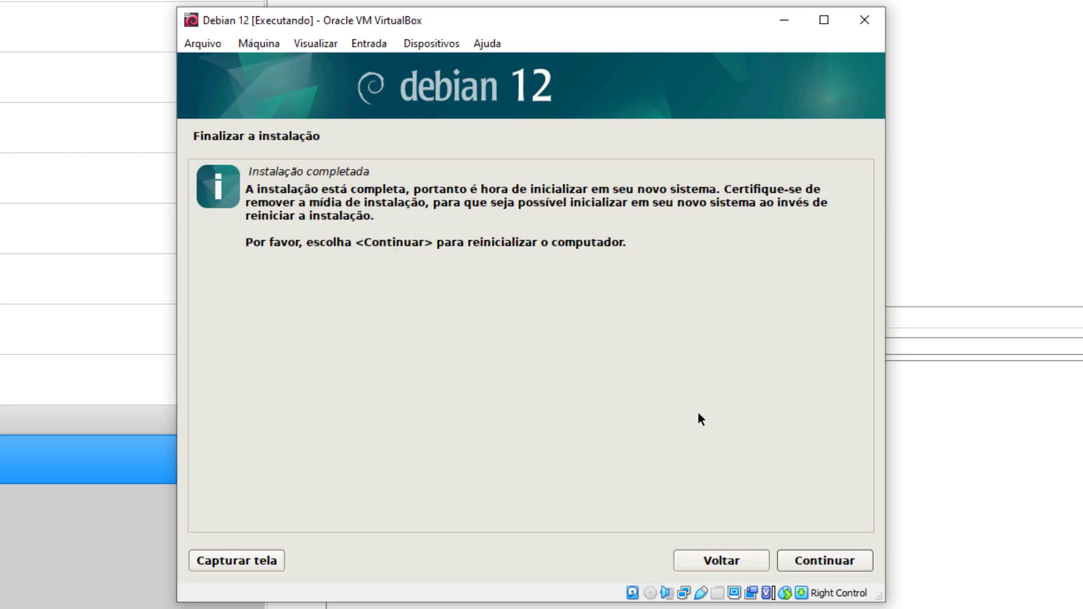
pyautogui.click(815, 563)
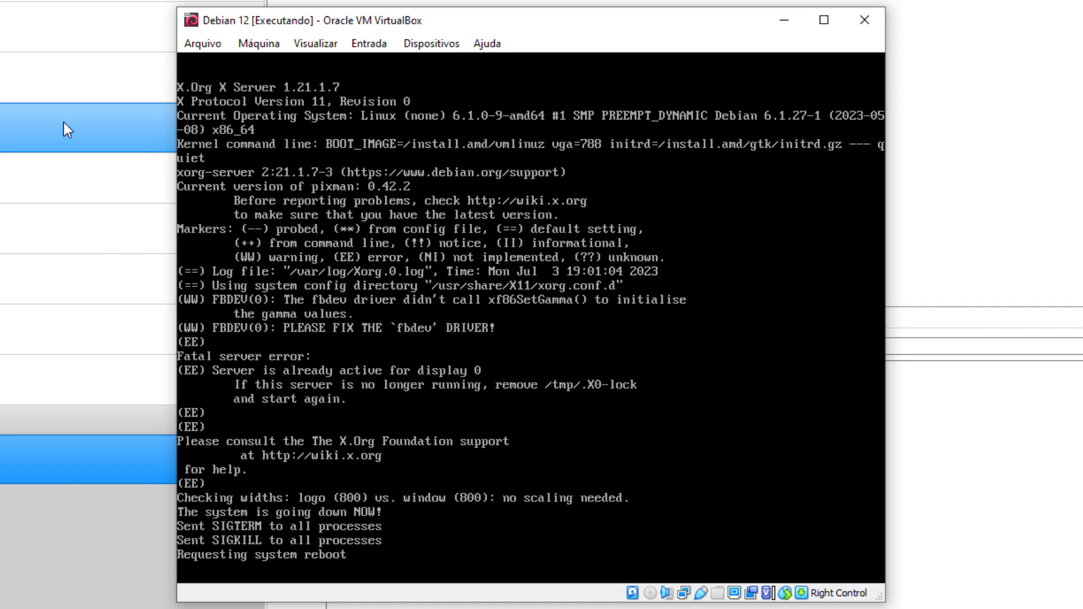
# Step: Reset the stalled guest with Máquina > Reinicializar, confirming with Reiniciar
pyautogui.click(261, 41)
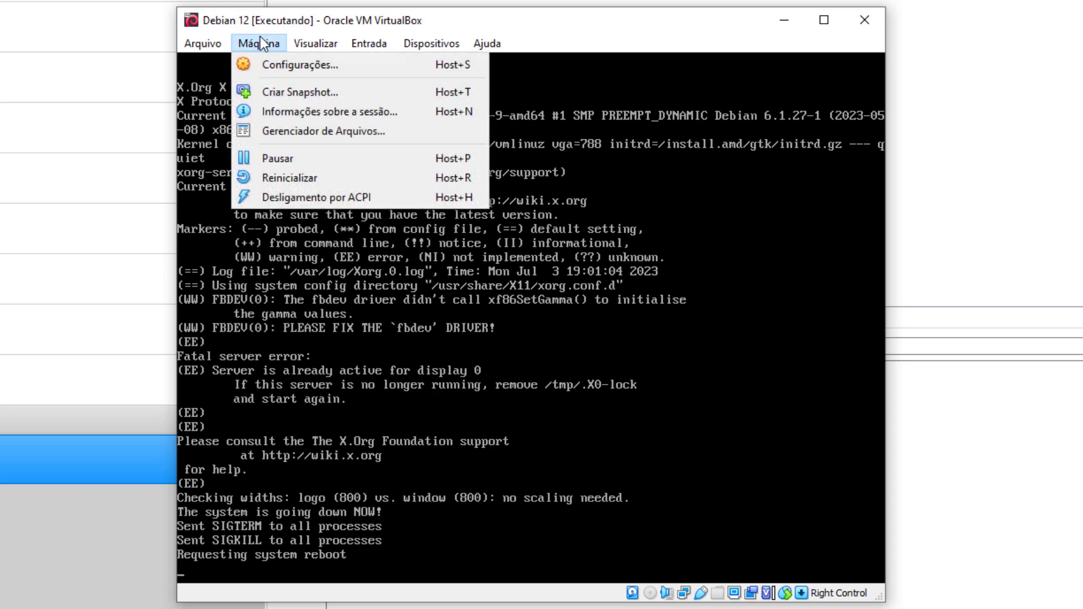
pyautogui.click(257, 41)
pyautogui.click(266, 44)
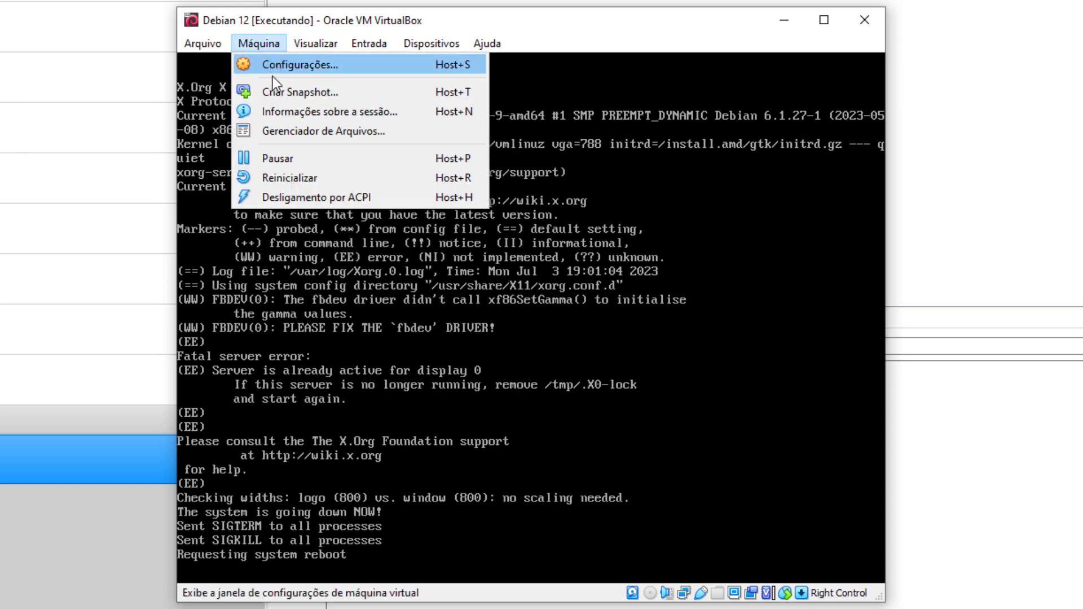
pyautogui.click(270, 173)
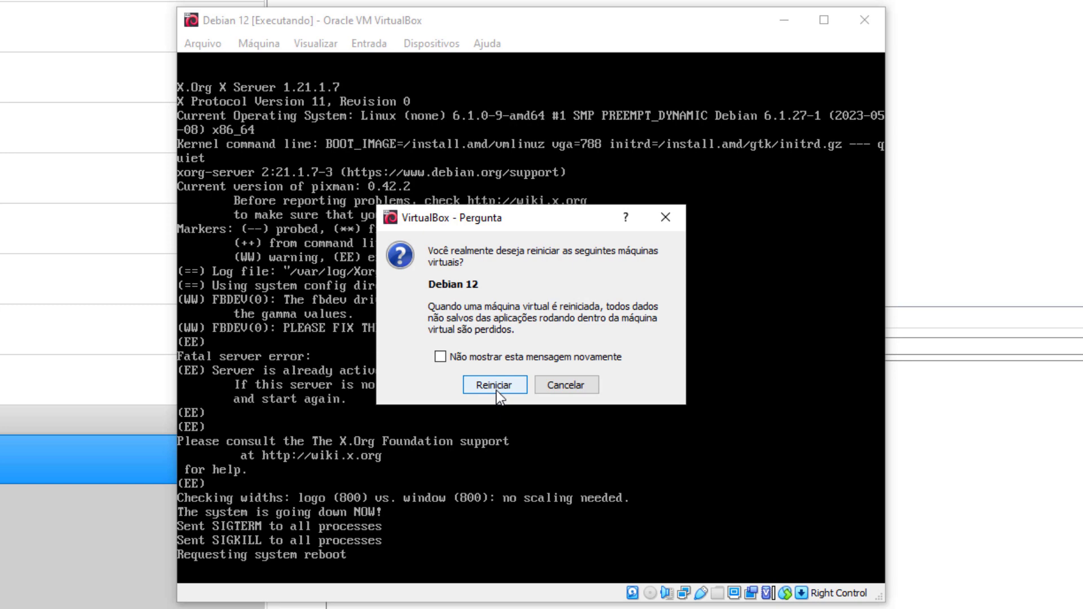
pyautogui.click(495, 388)
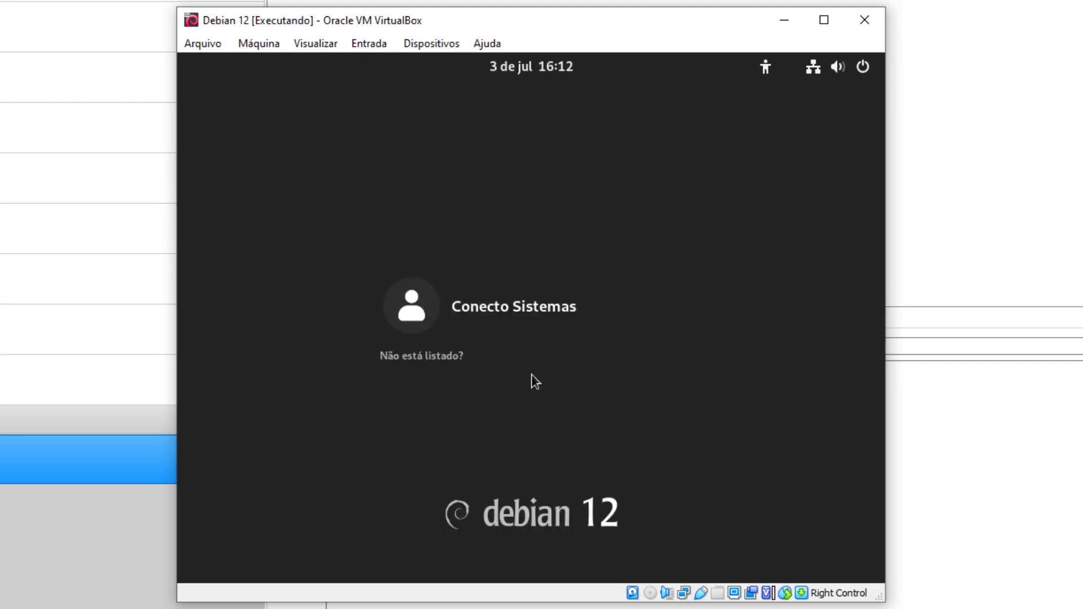
# Step: Select the user account on the login screen and sign in with its password
pyautogui.click(523, 325)
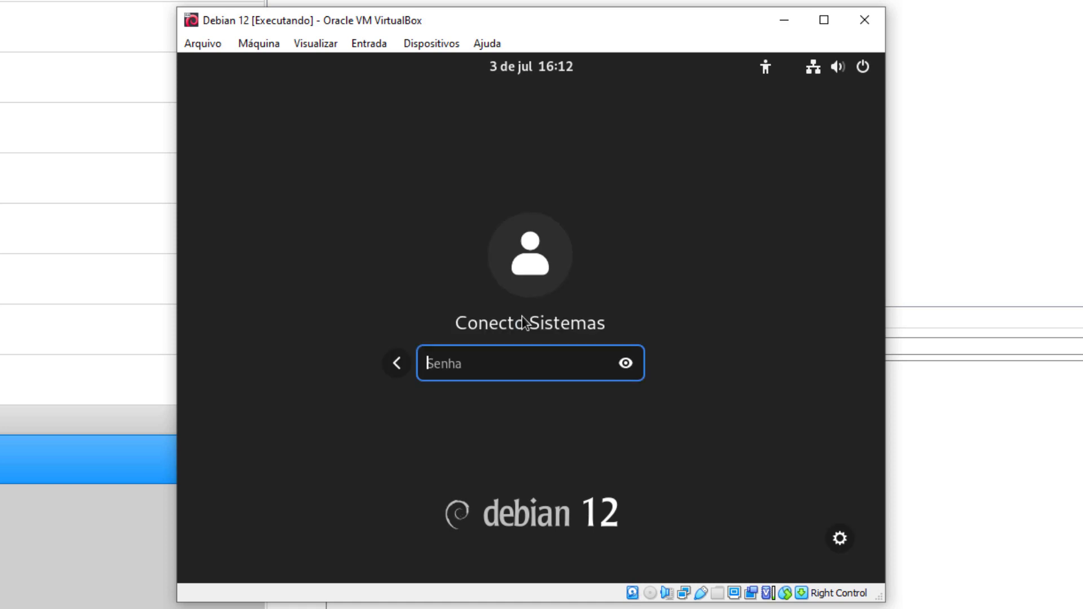
pyautogui.write('******')
pyautogui.press('Return')
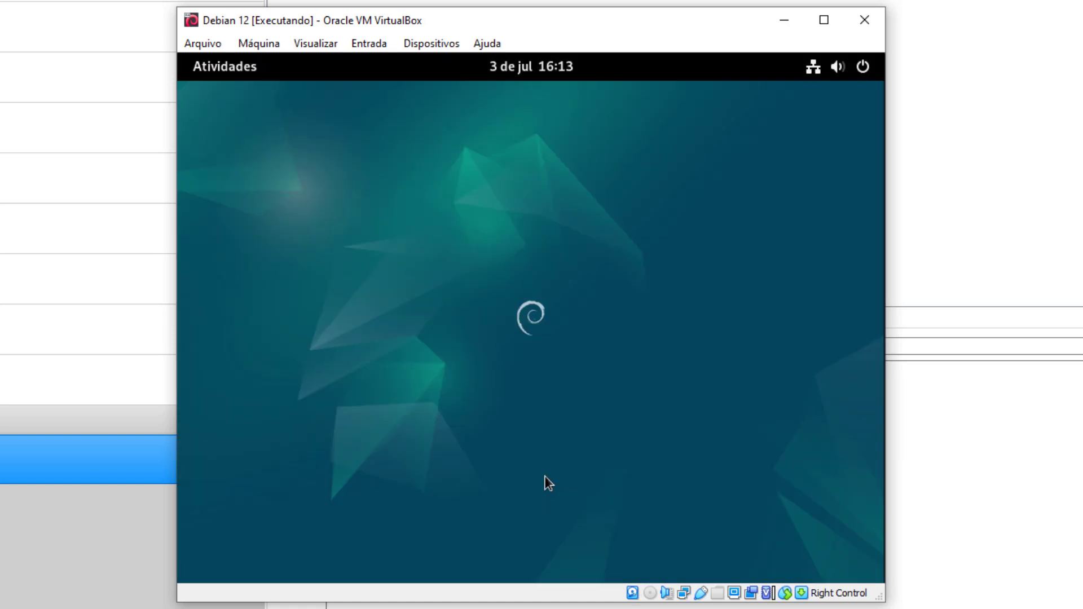